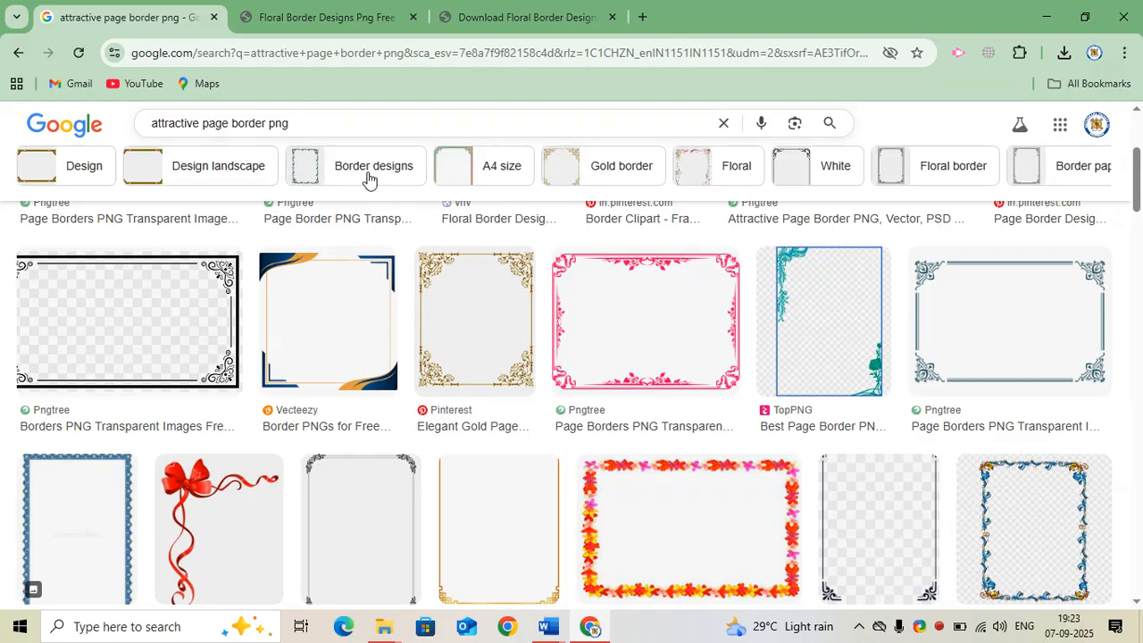
Open the Page Borders dialog in the Word document, try the 3-D setting and browse the art borders, then cancel
scroll(724, 388, down, 2)
scroll(768, 504, down, 3)
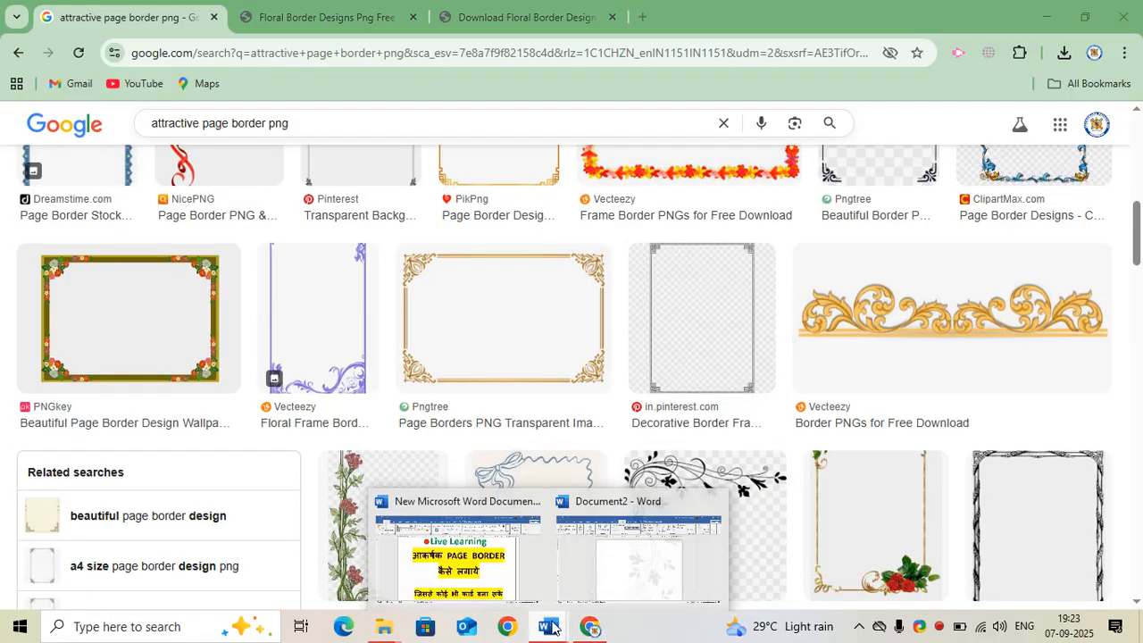
click(585, 579)
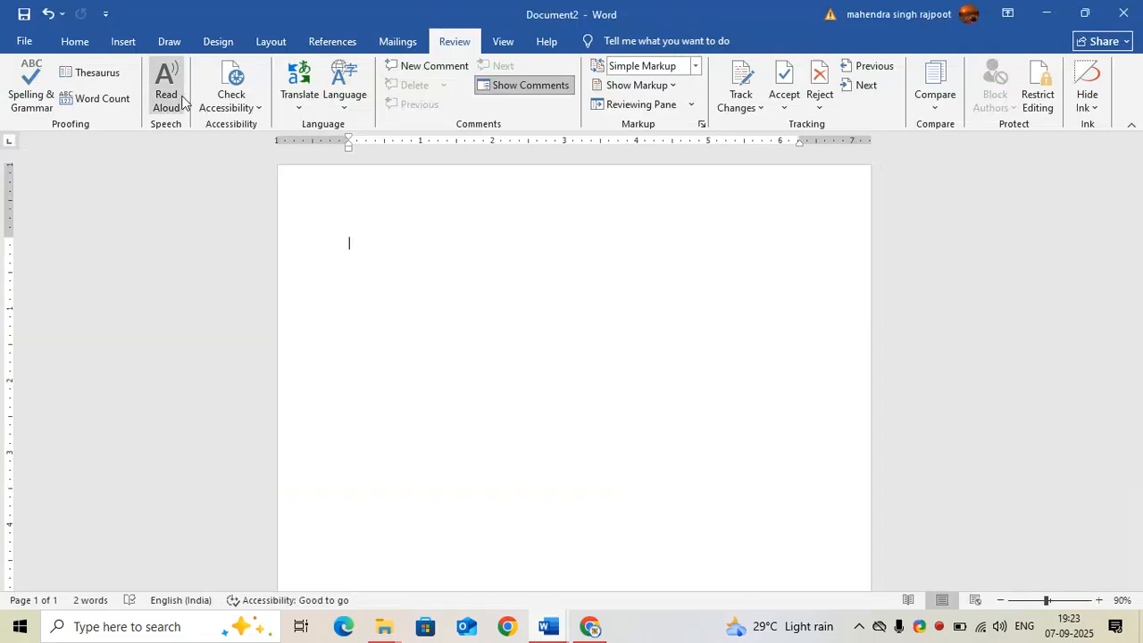
click(211, 43)
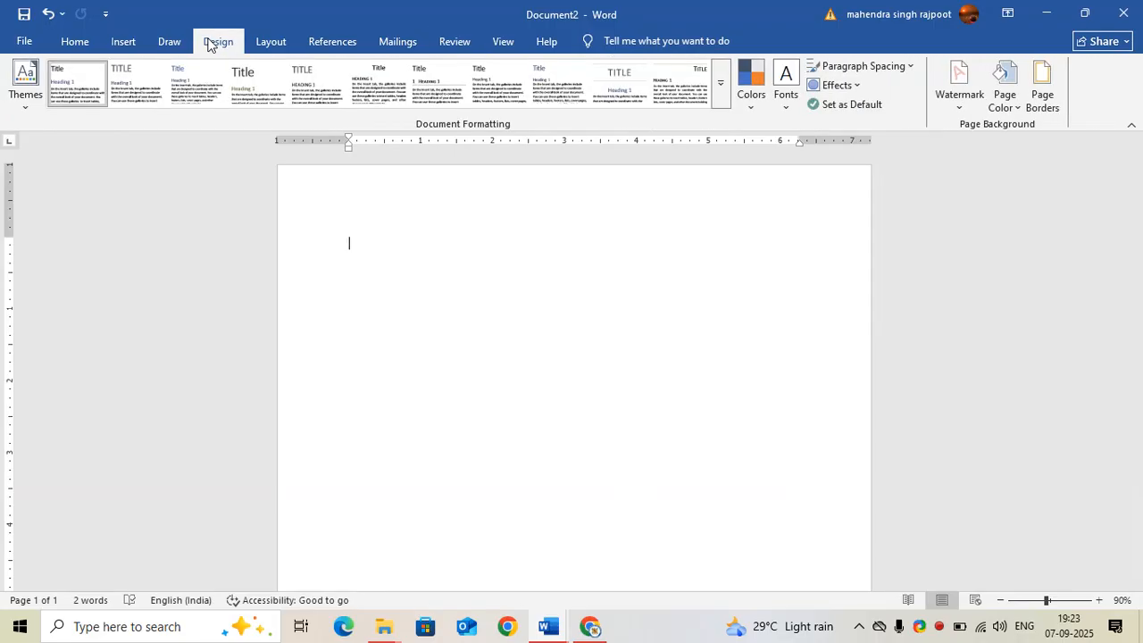
click(1041, 94)
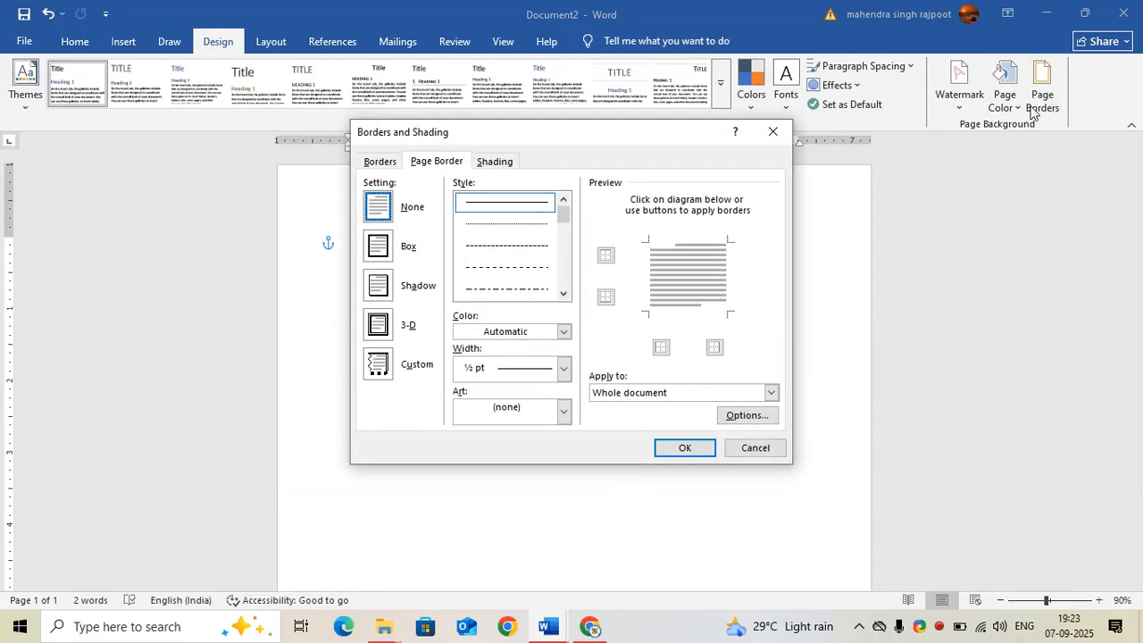
click(377, 327)
scroll(571, 234, down, 4)
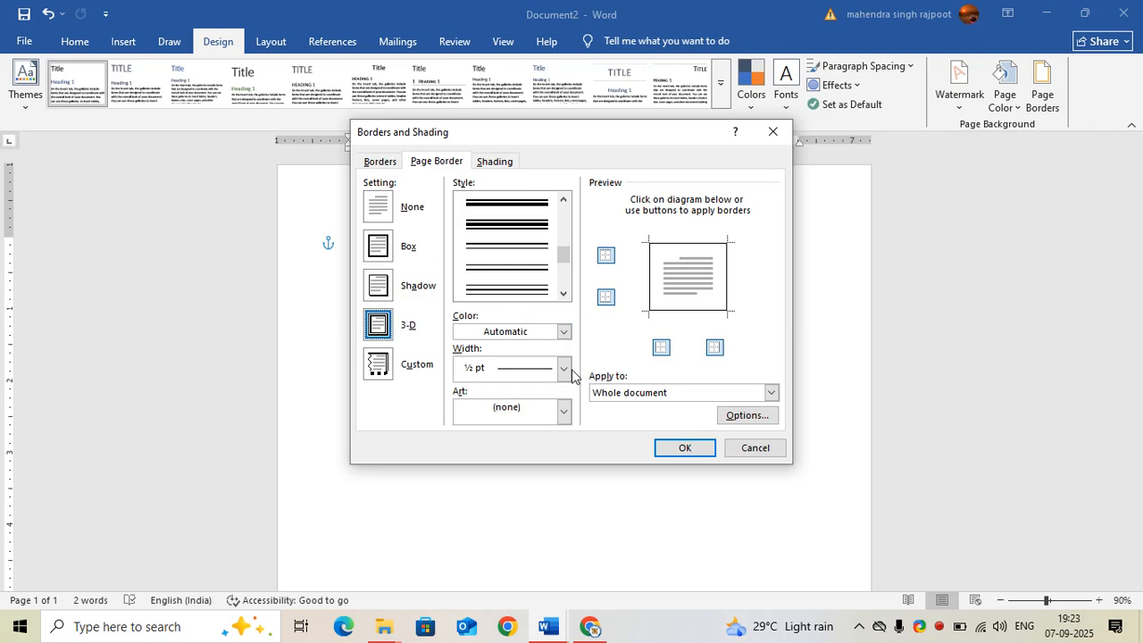
click(562, 412)
scroll(545, 487, down, 3)
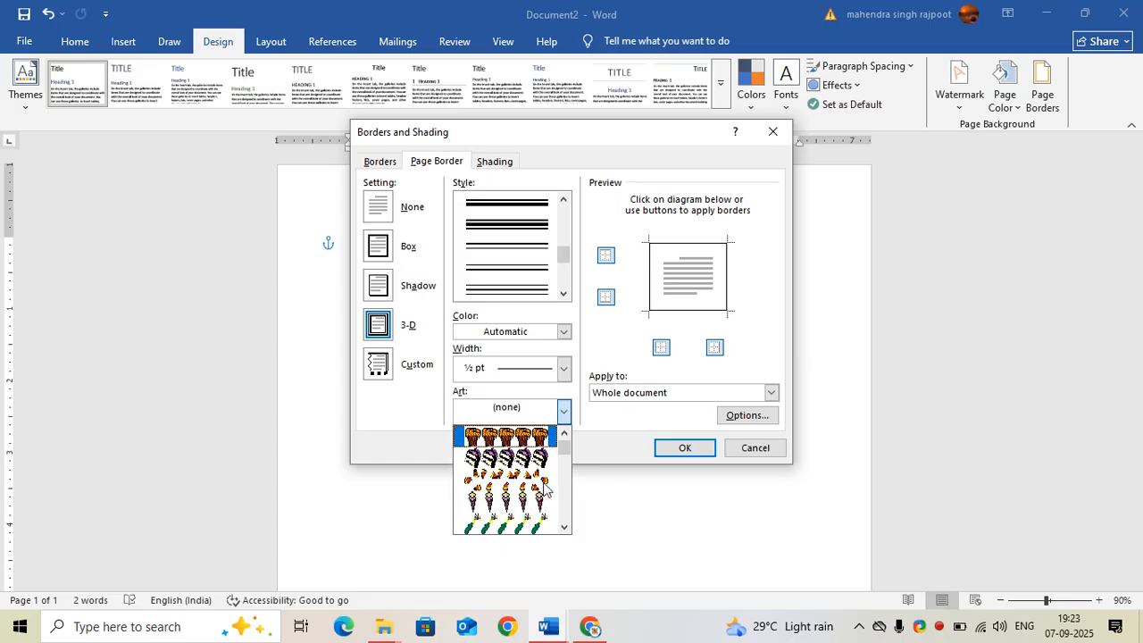
scroll(545, 487, down, 5)
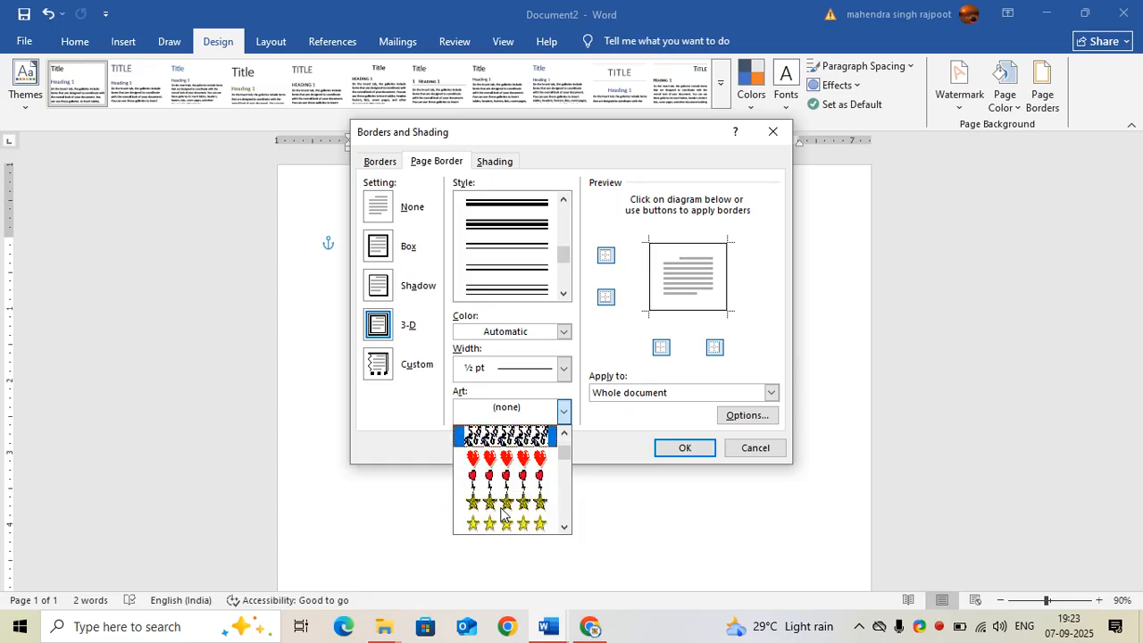
scroll(501, 512, down, 8)
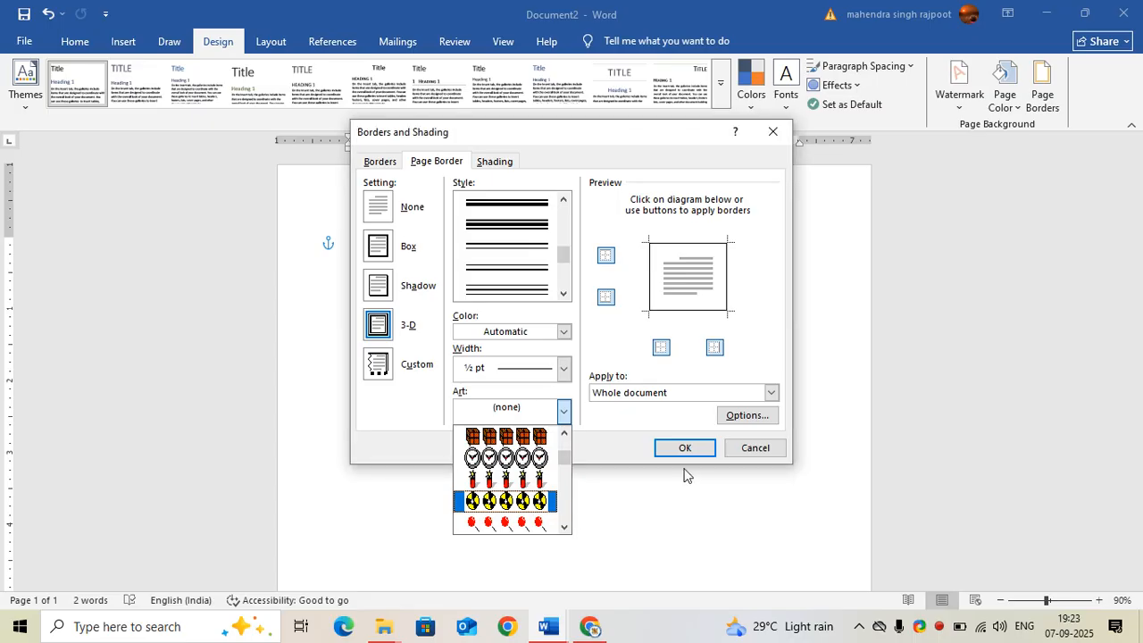
click(766, 448)
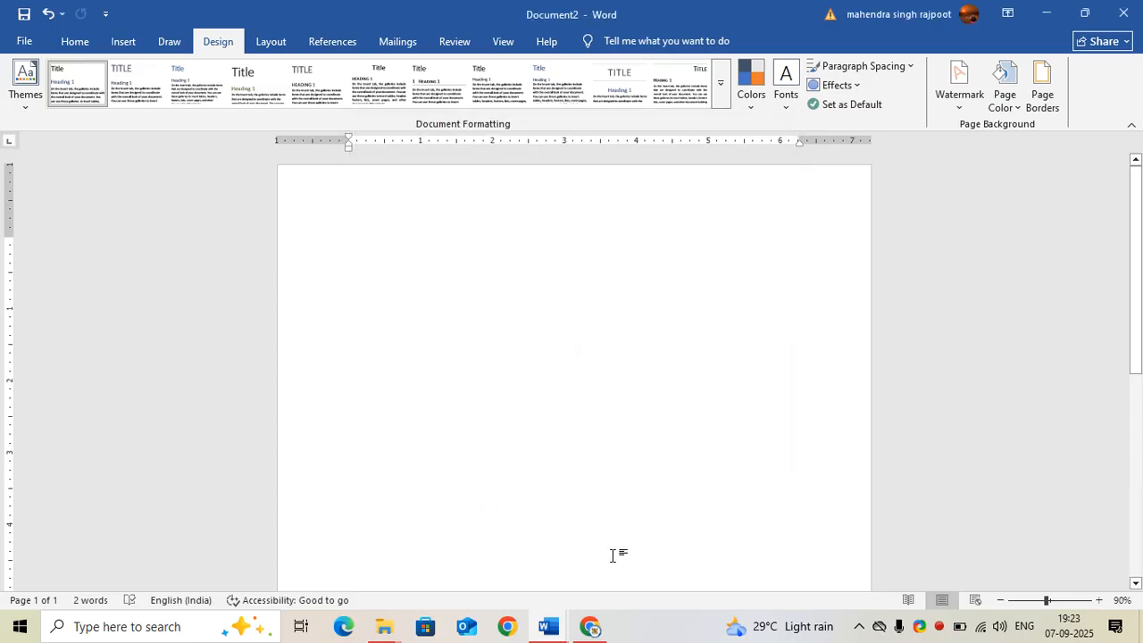
Return to the browser and browse the image results for attractive page border PNGs
click(591, 628)
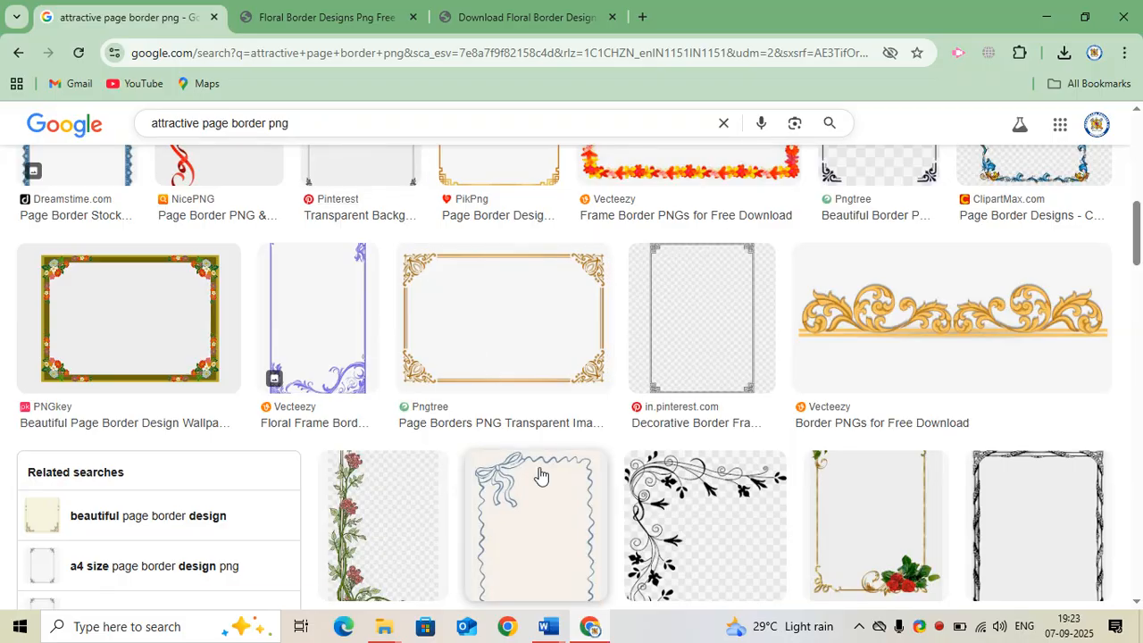
scroll(500, 464, down, 1)
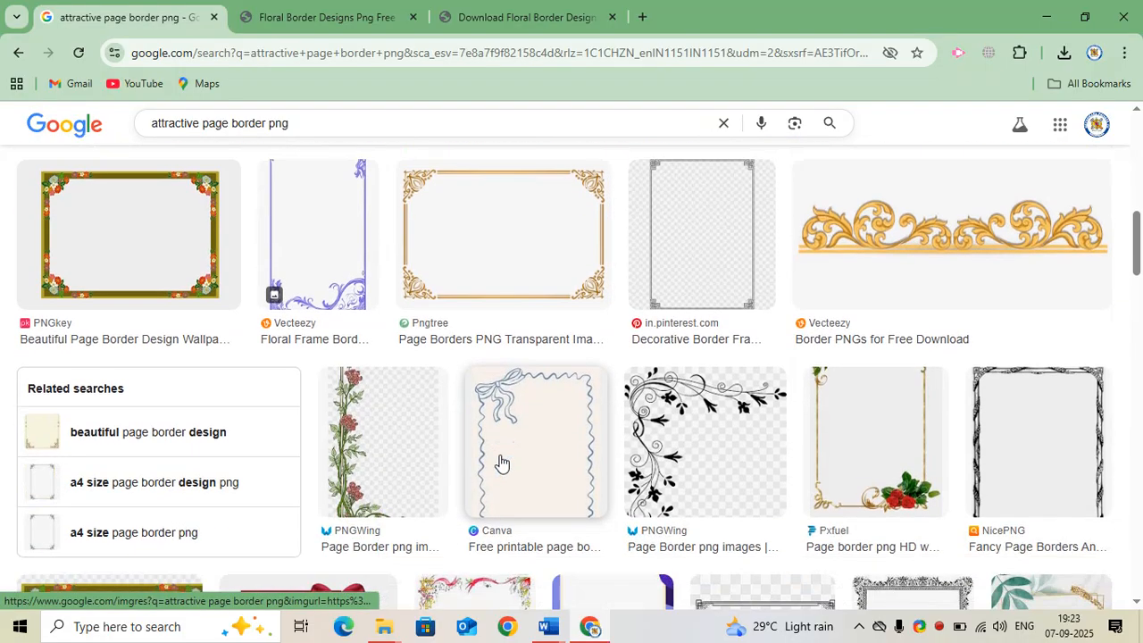
scroll(500, 462, up, 2)
scroll(500, 462, up, 2)
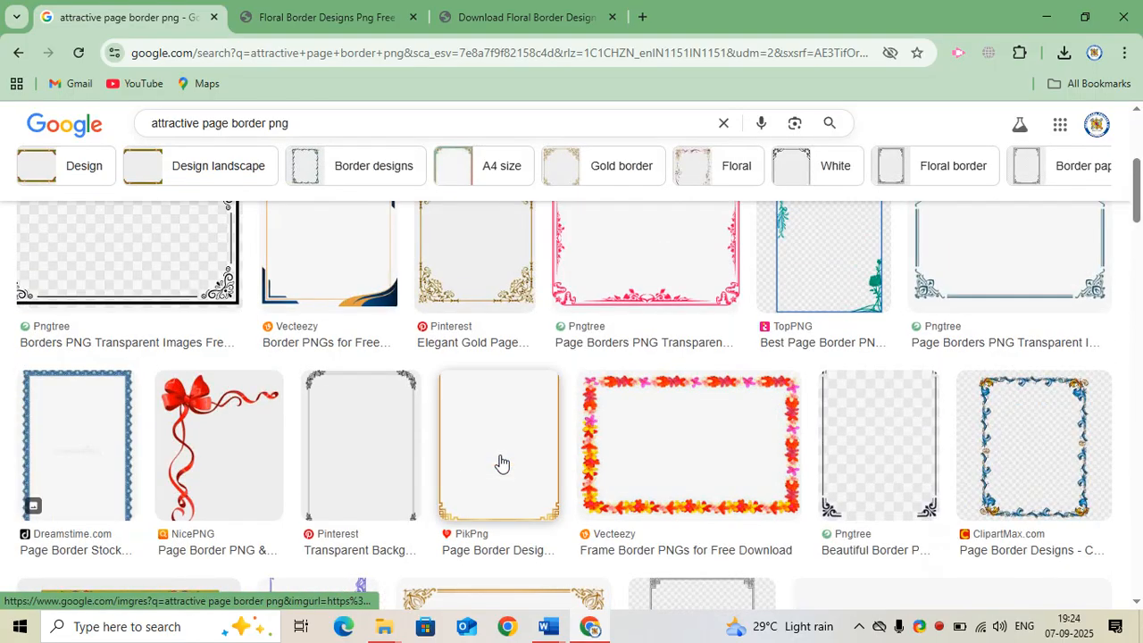
scroll(500, 462, up, 2)
scroll(500, 461, up, 2)
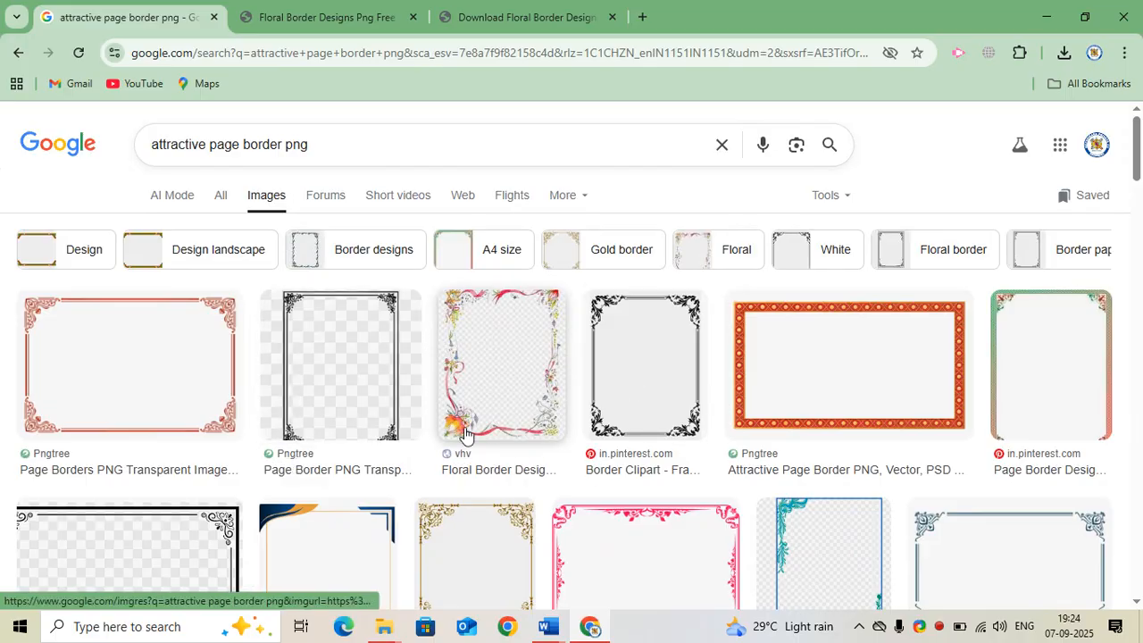
scroll(464, 433, down, 4)
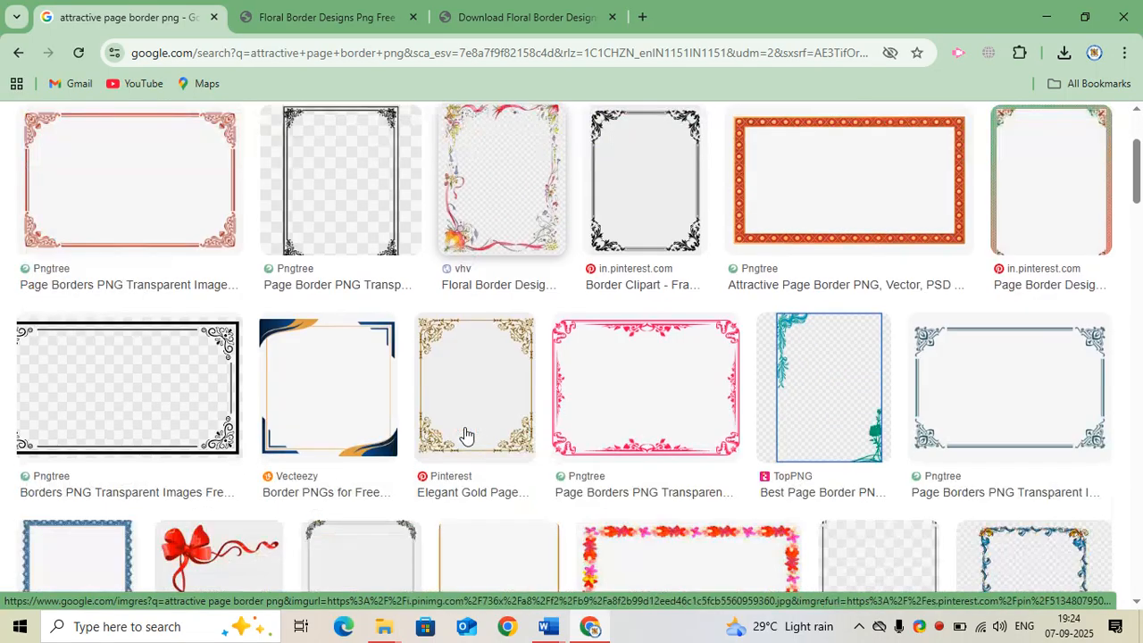
scroll(431, 461, down, 2)
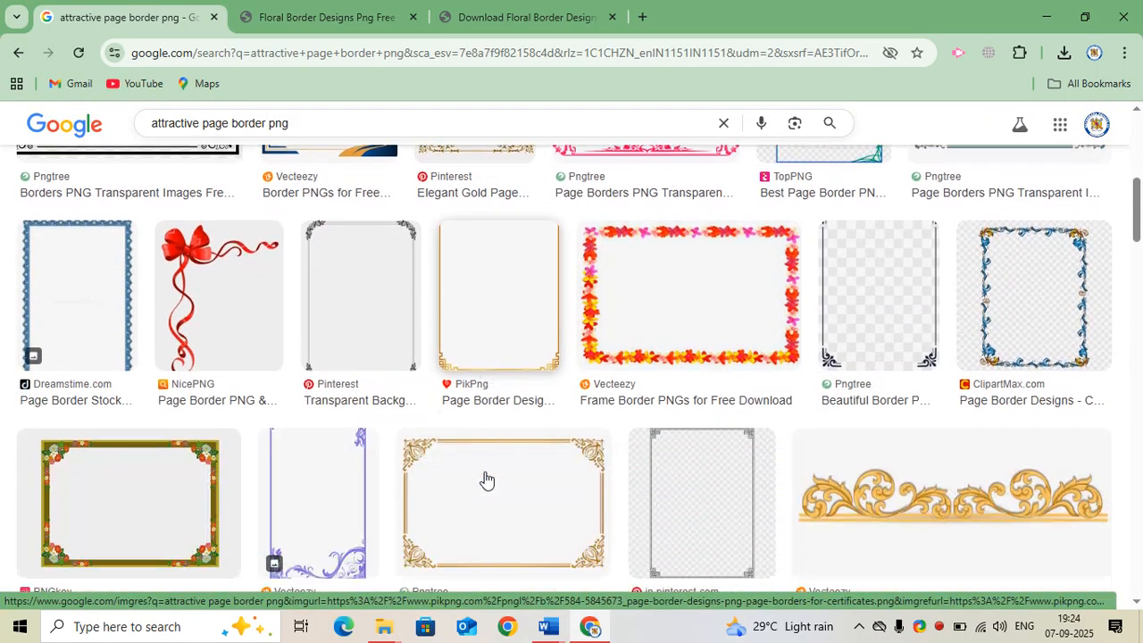
scroll(595, 438, down, 4)
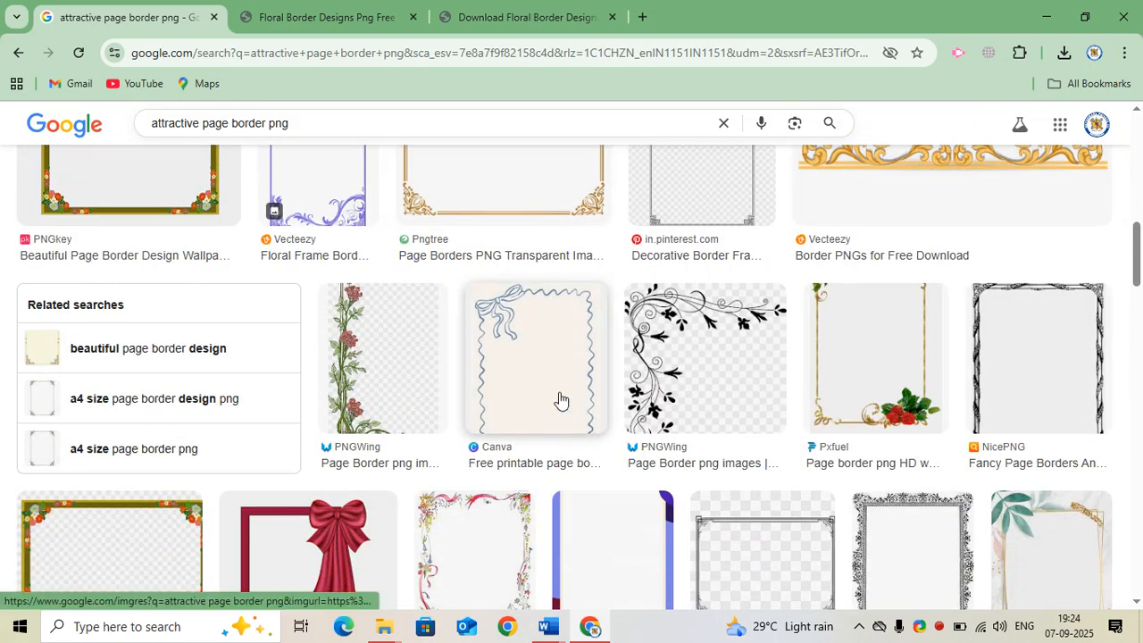
scroll(576, 482, down, 1)
scroll(575, 482, down, 1)
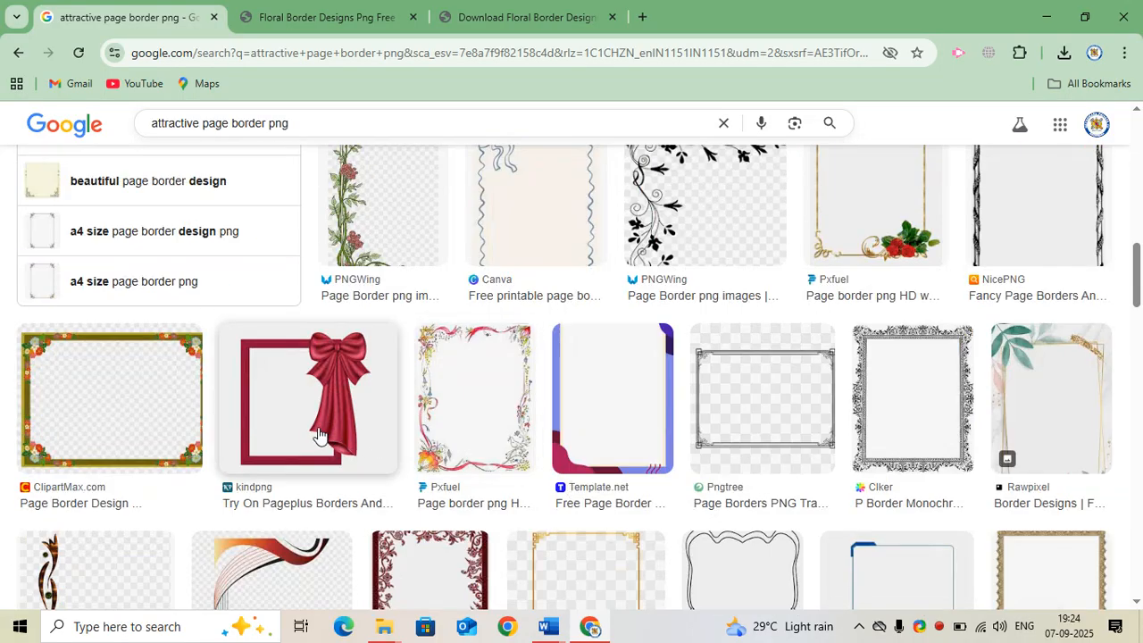
scroll(572, 471, down, 1)
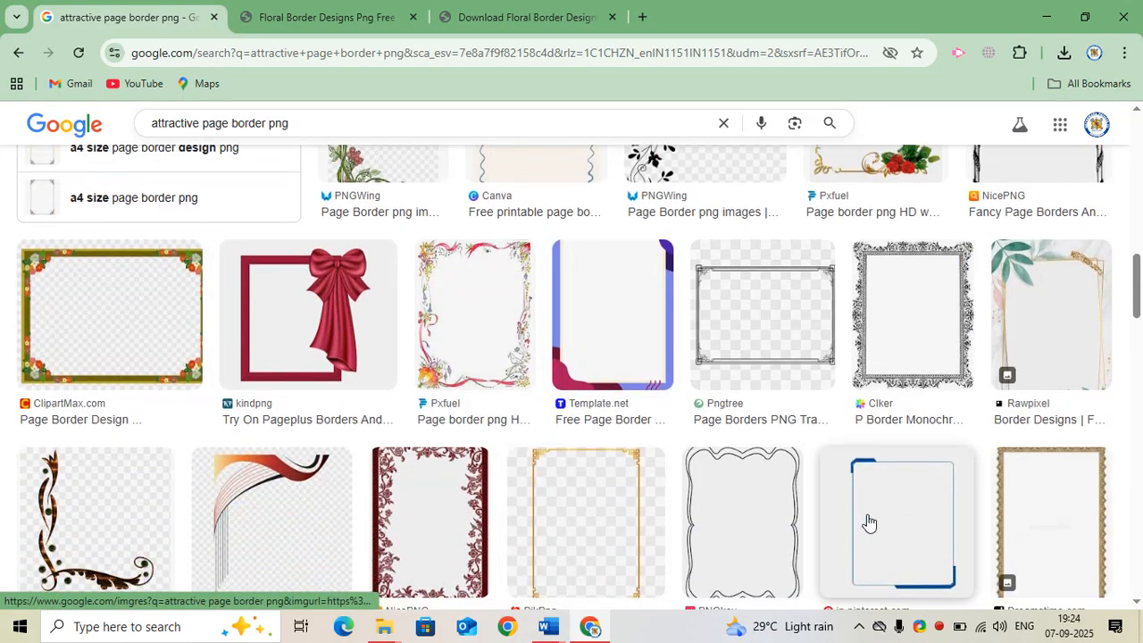
scroll(625, 507, down, 5)
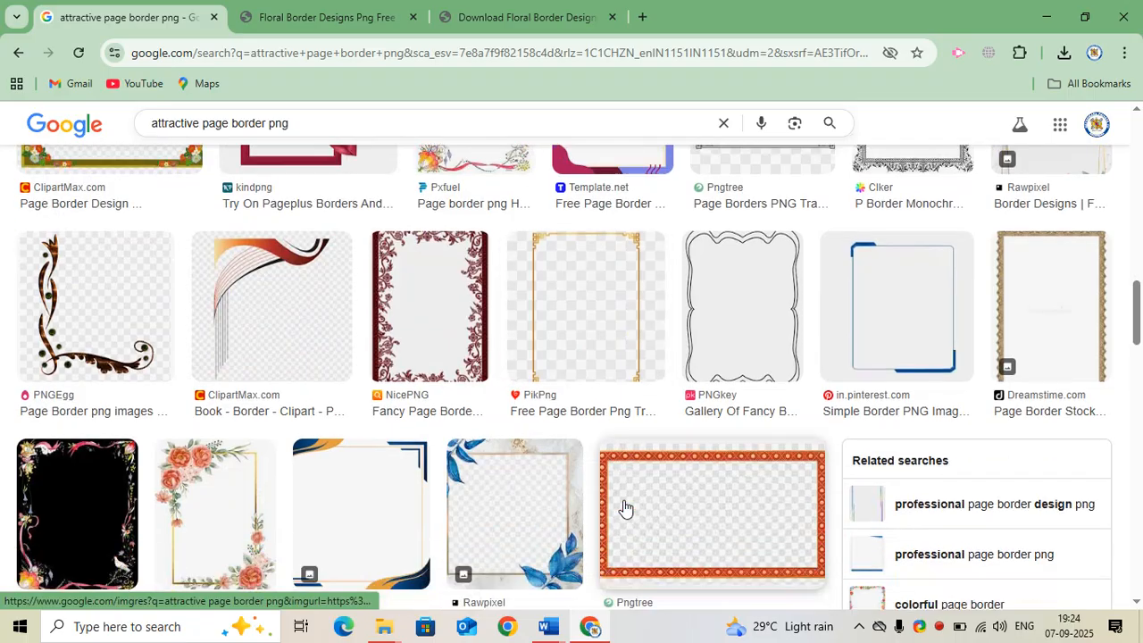
scroll(720, 533, up, 10)
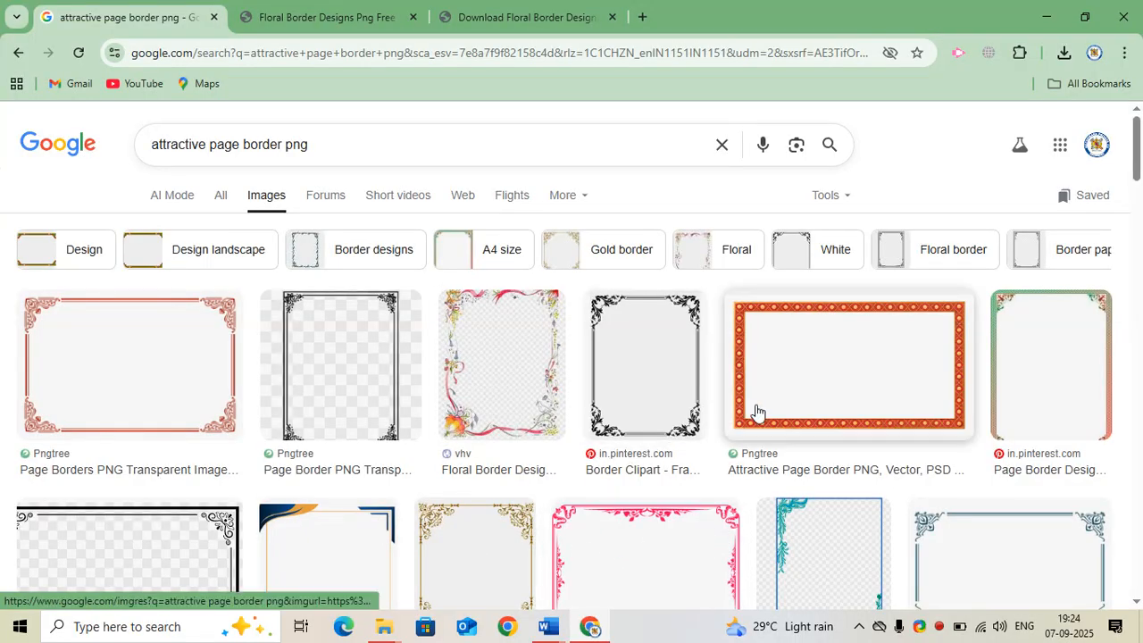
Open the green-framed Pinterest page border result in its own tab to view it
click(1034, 375)
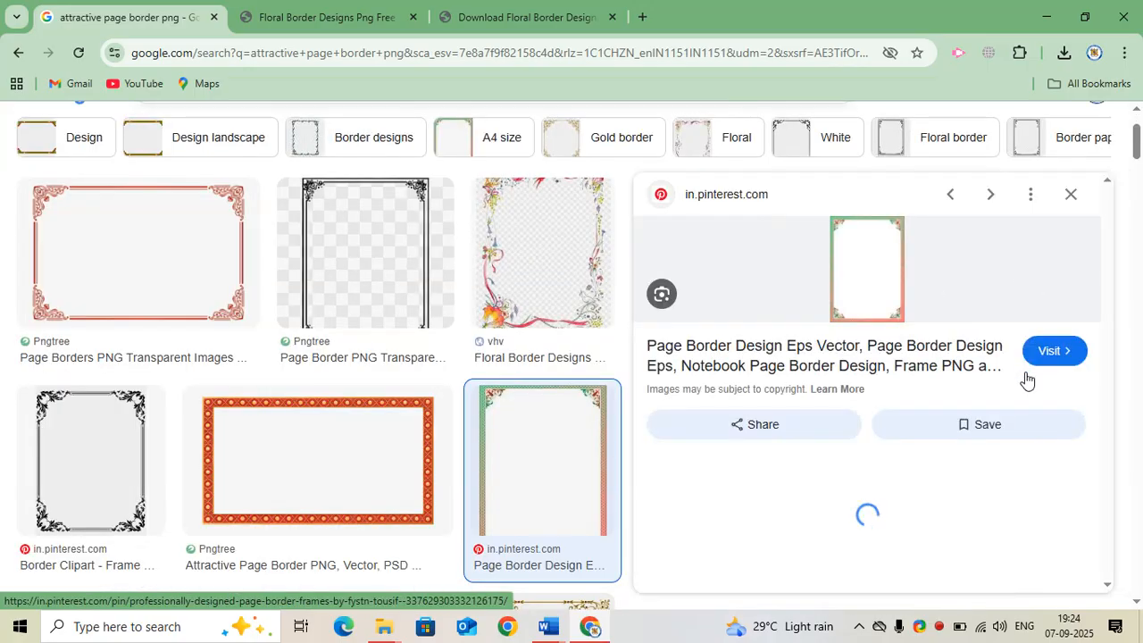
click(857, 291)
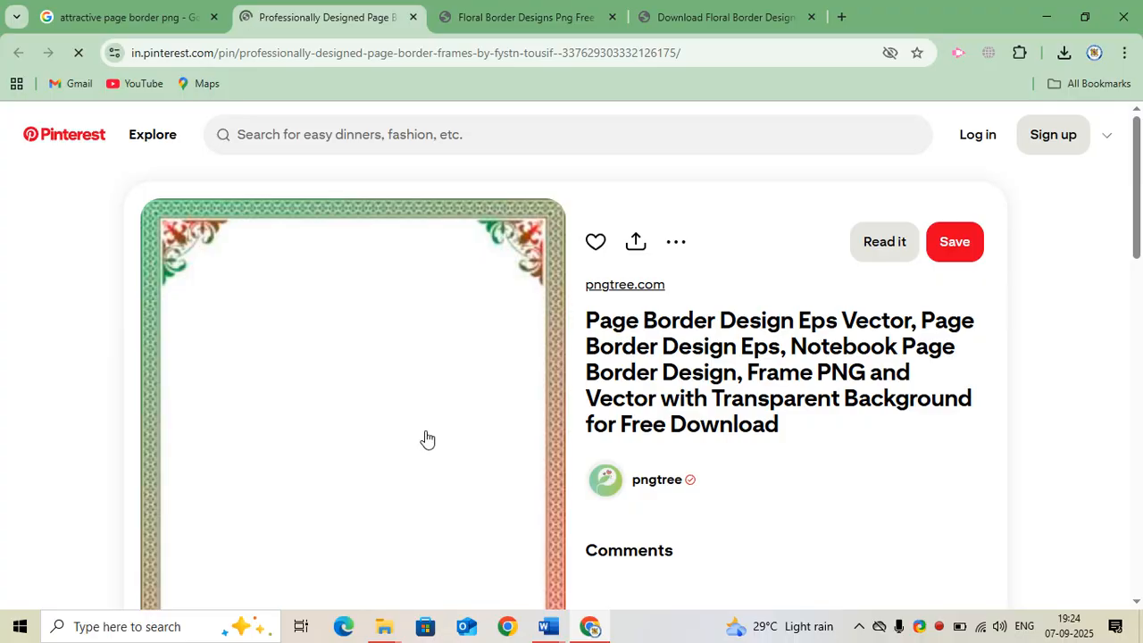
scroll(439, 444, down, 4)
scroll(452, 456, up, 2)
scroll(452, 456, up, 2)
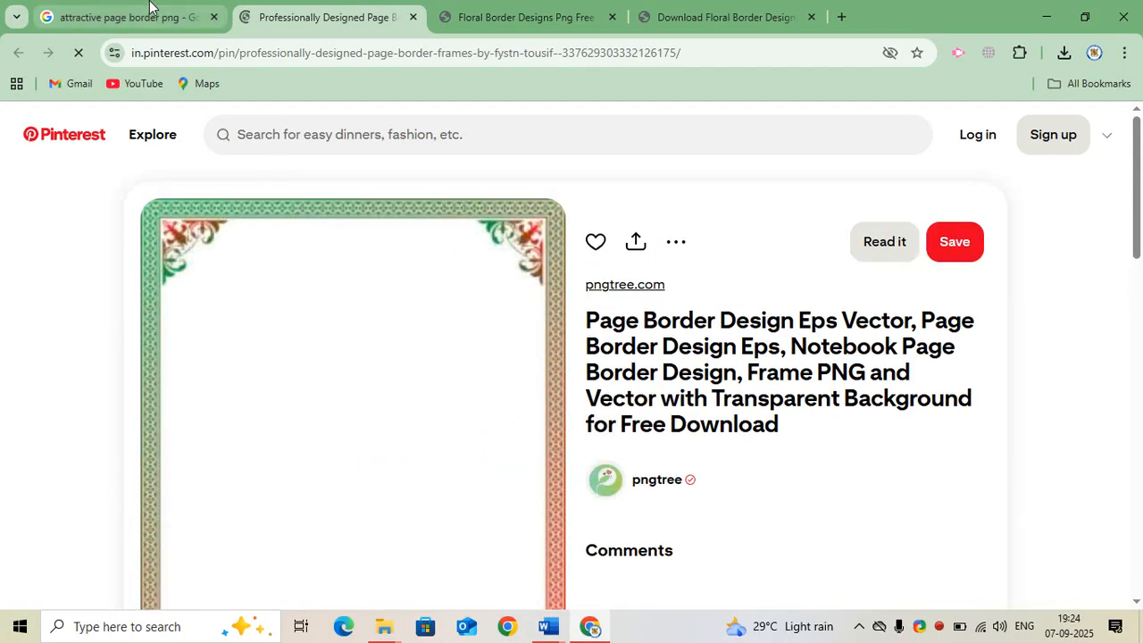
Return to the search results and preview other page border images in the side panel
click(152, 13)
scroll(867, 451, down, 4)
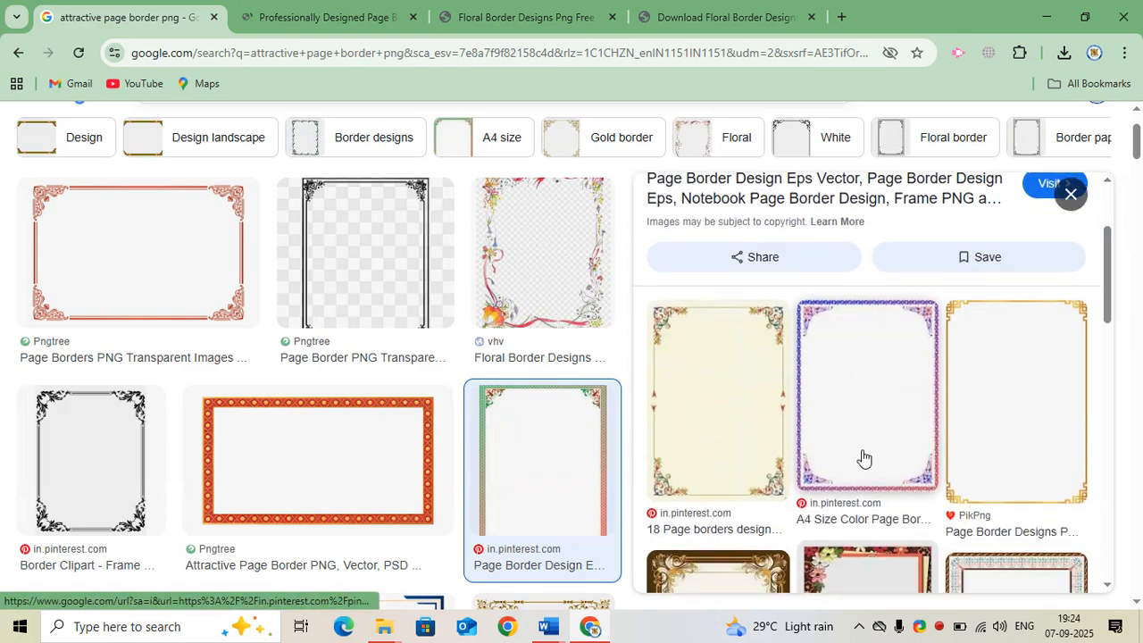
scroll(861, 459, down, 1)
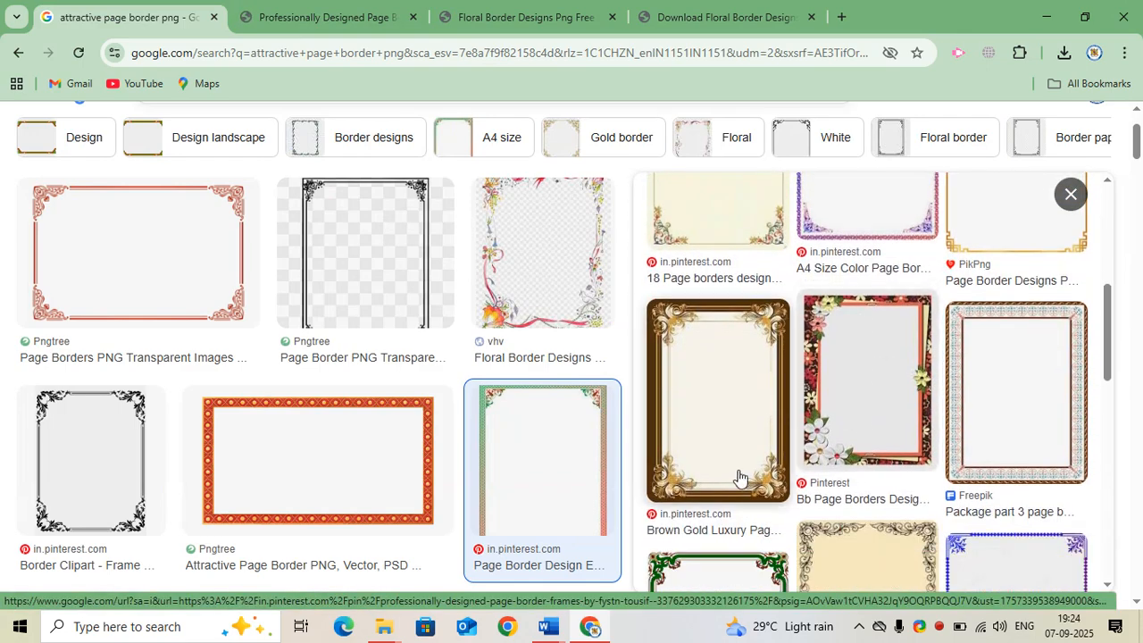
scroll(926, 439, up, 3)
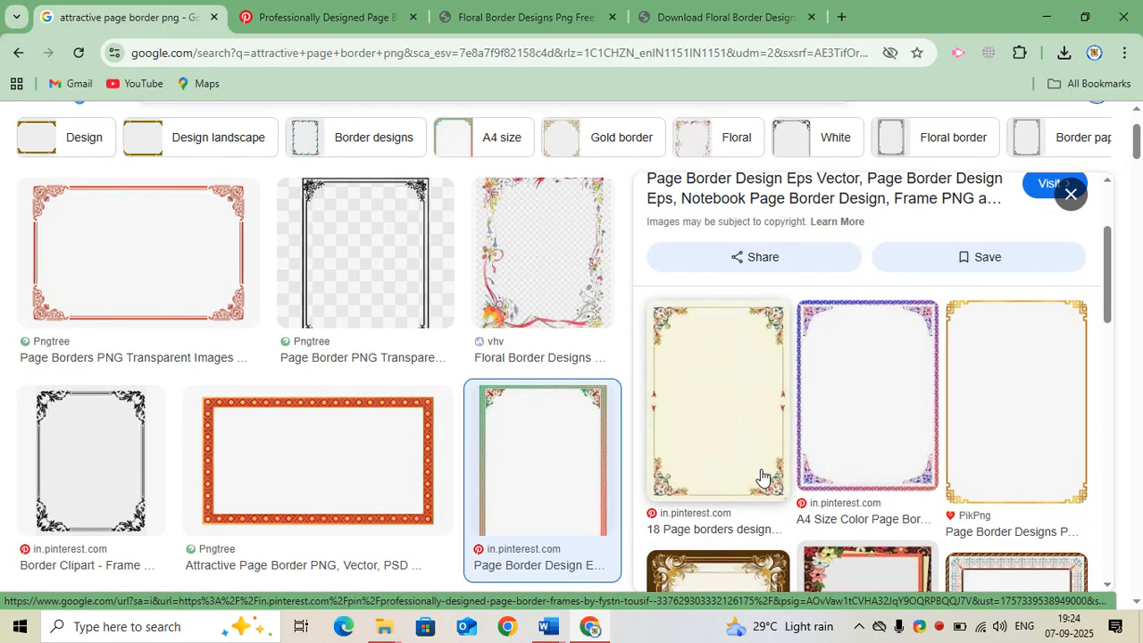
click(737, 435)
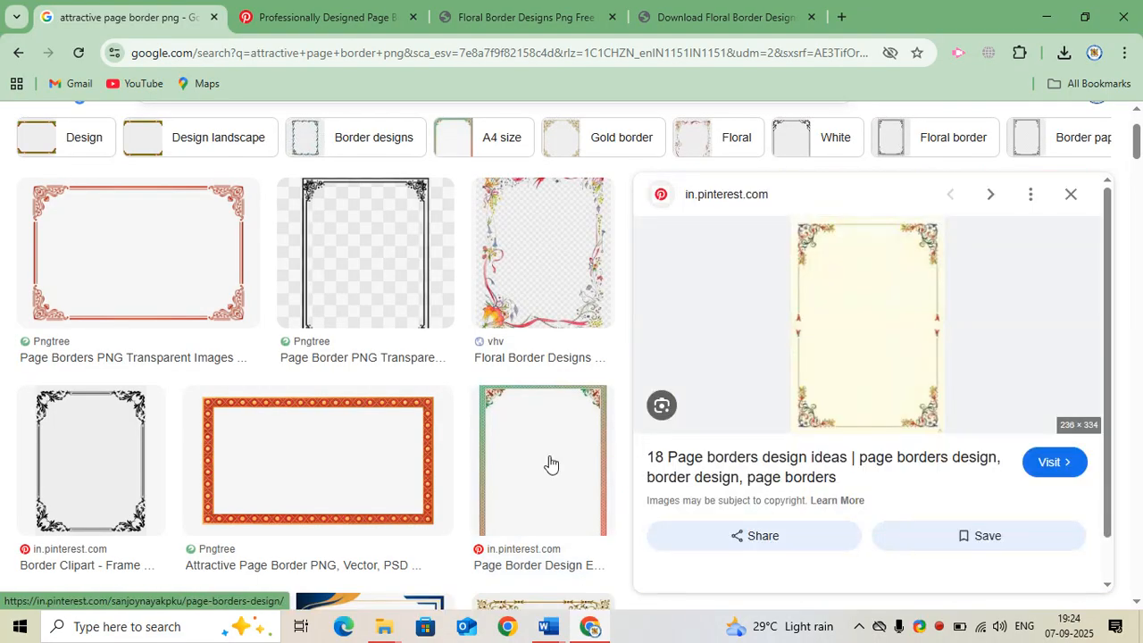
scroll(134, 495, up, 2)
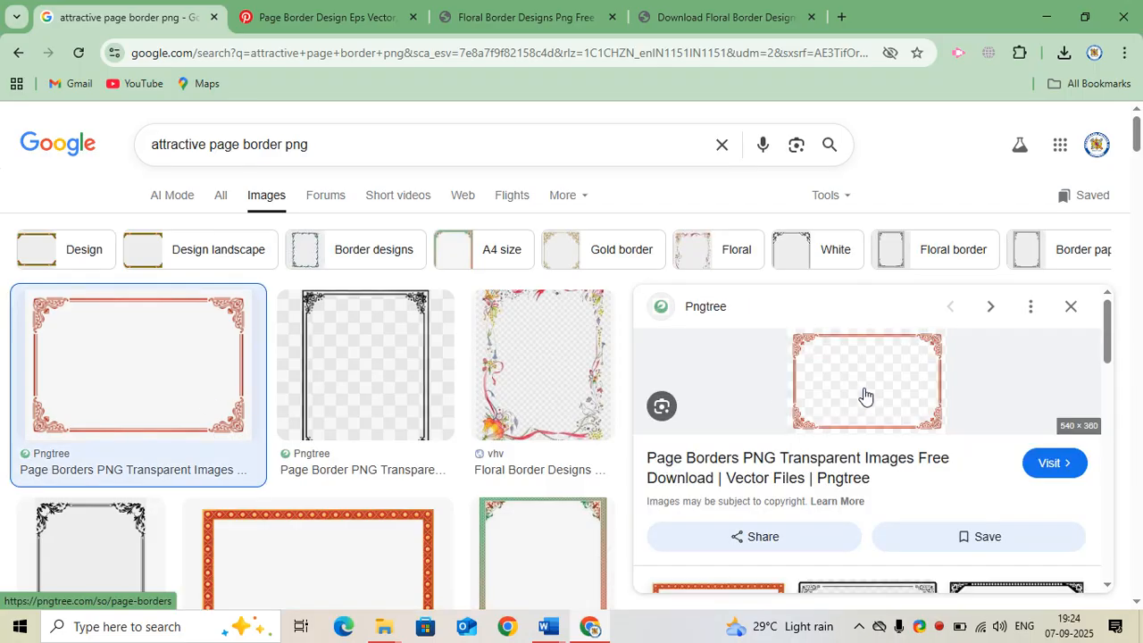
scroll(865, 396, down, 3)
scroll(865, 401, up, 3)
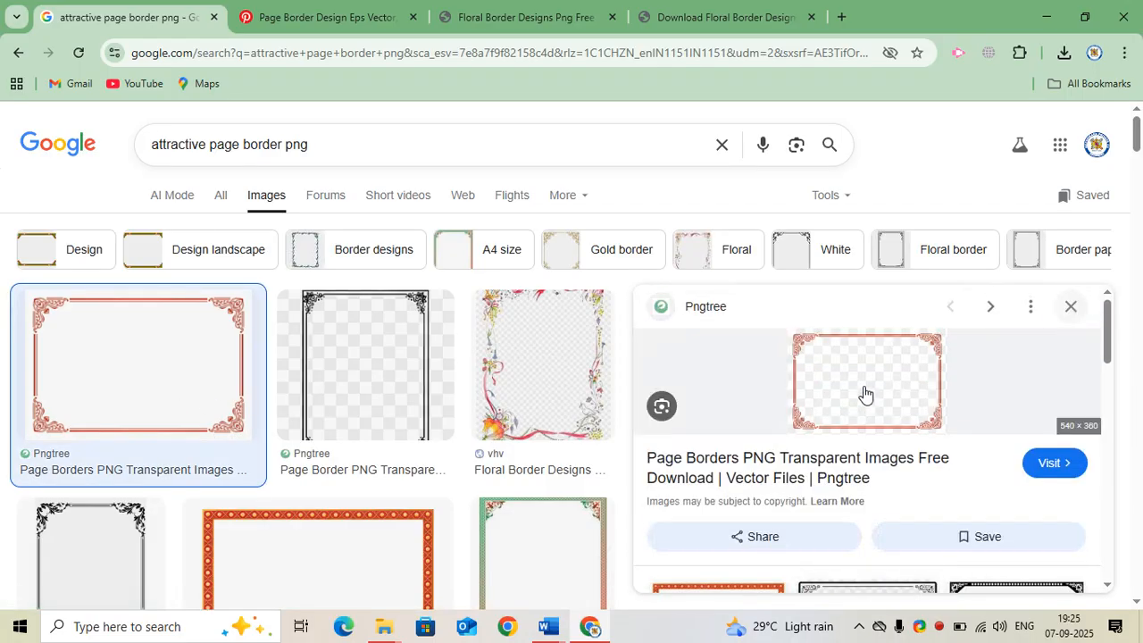
right_click(935, 627)
click(899, 597)
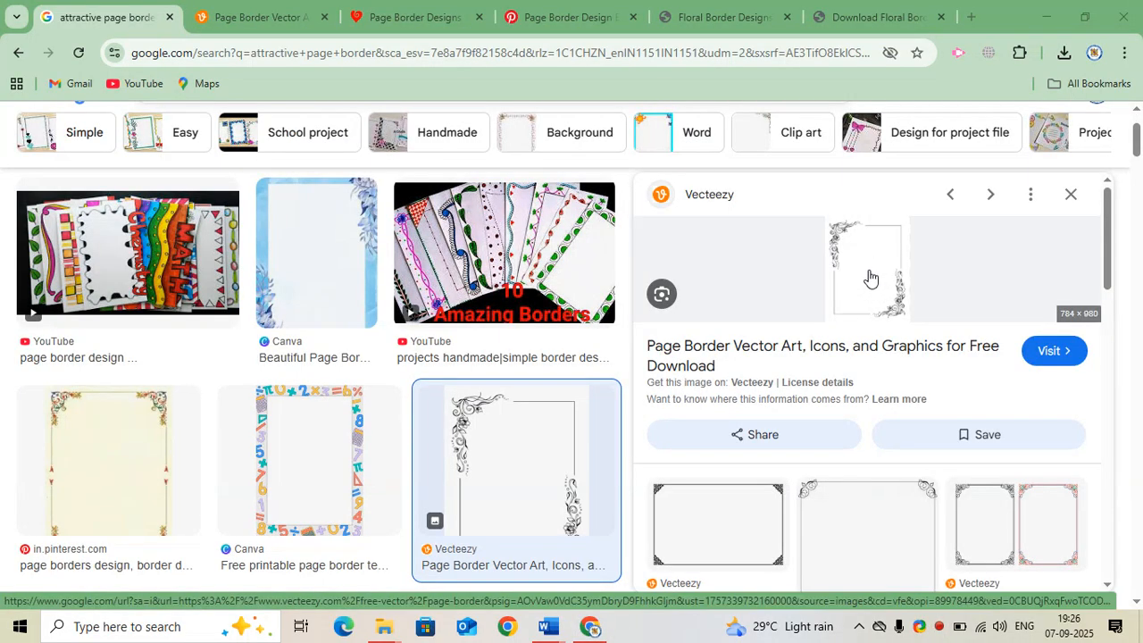
Save the Vecteezy floral corner page border image to Downloads with the file name abc
right_click(871, 278)
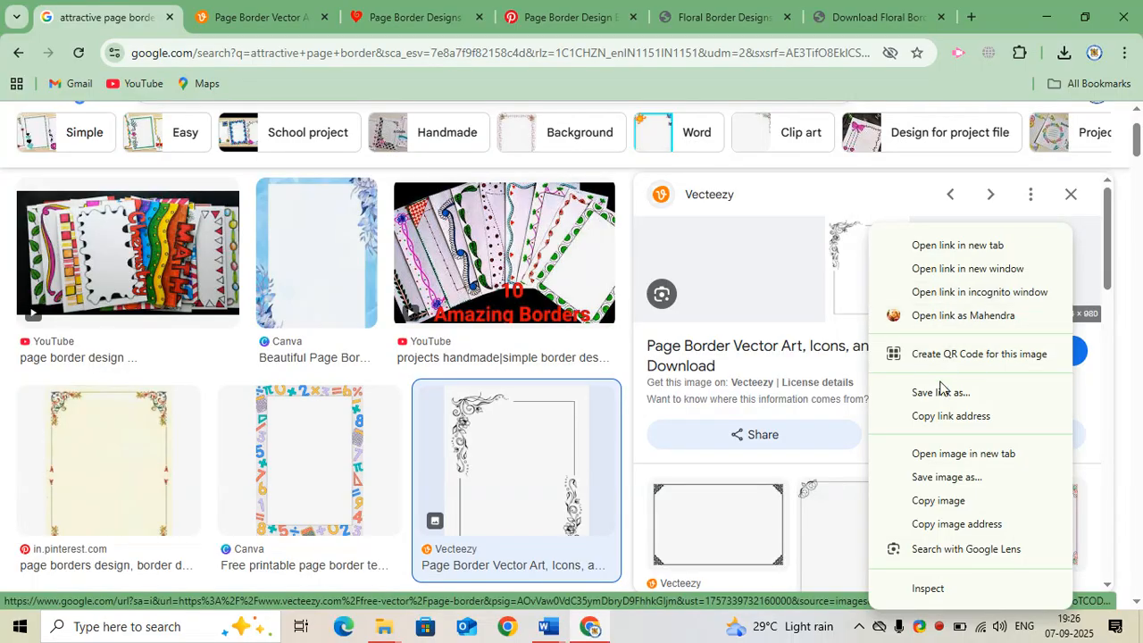
click(944, 477)
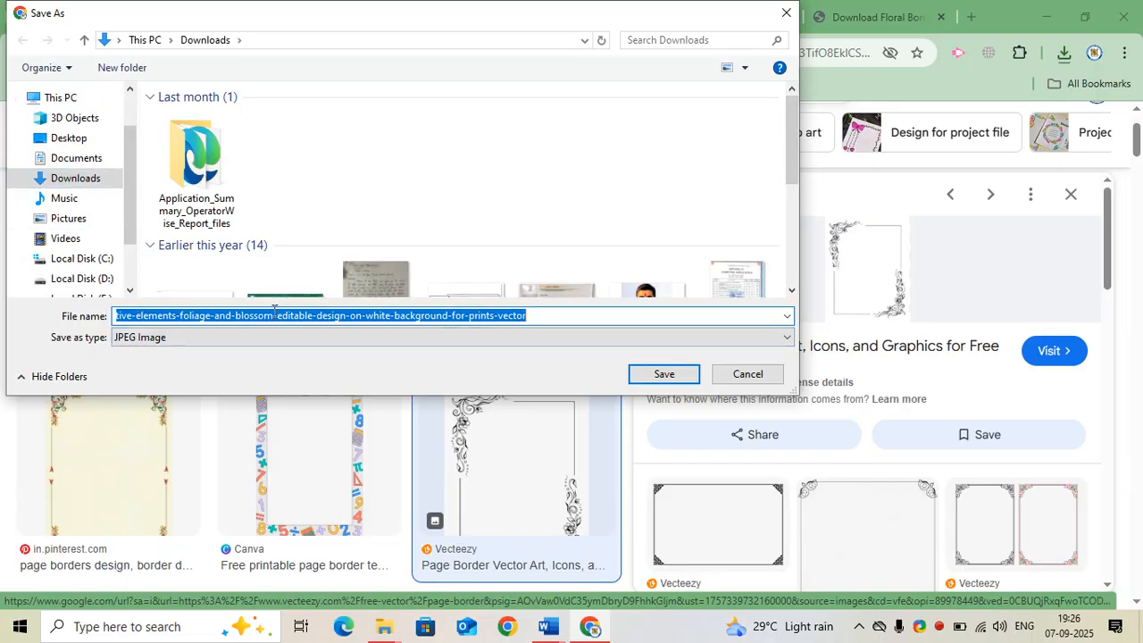
drag(545, 315, 41, 320)
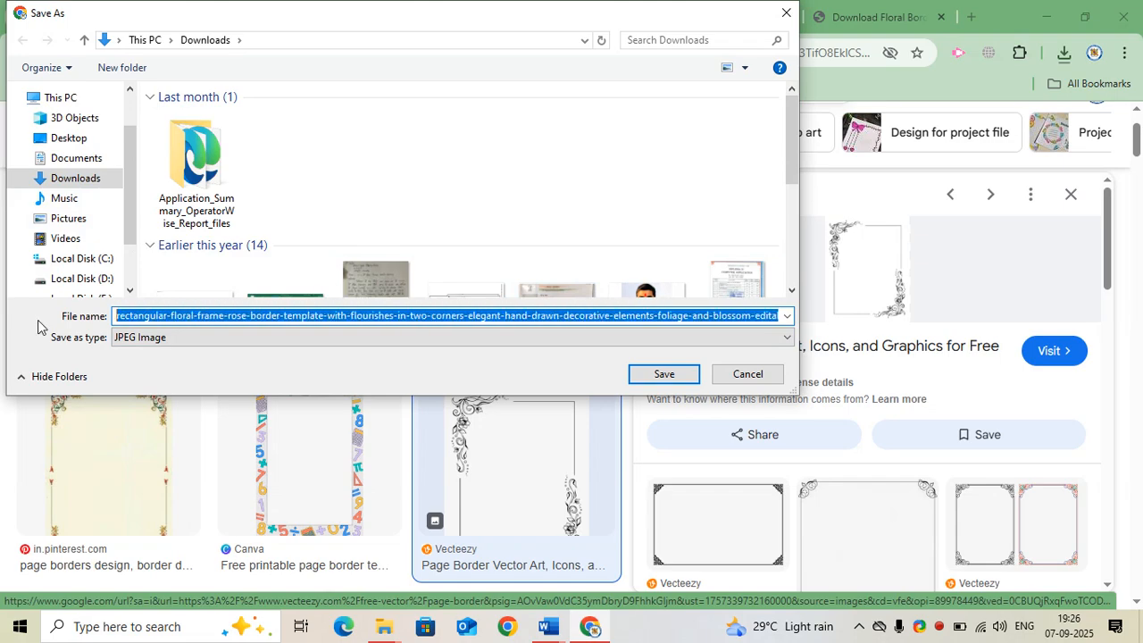
text(abc)
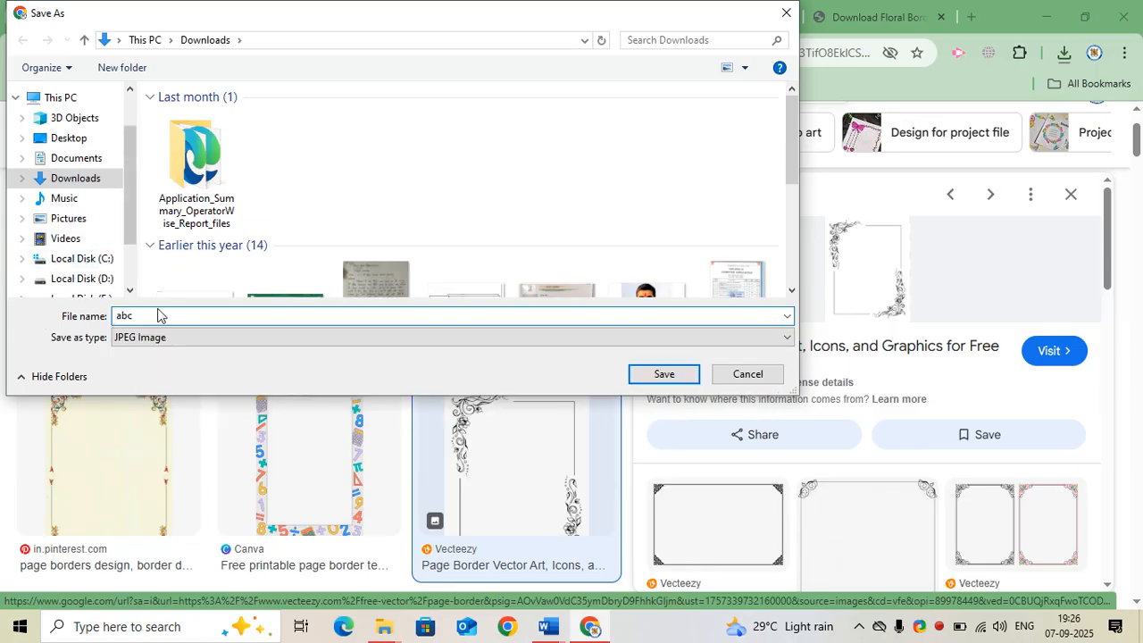
click(664, 375)
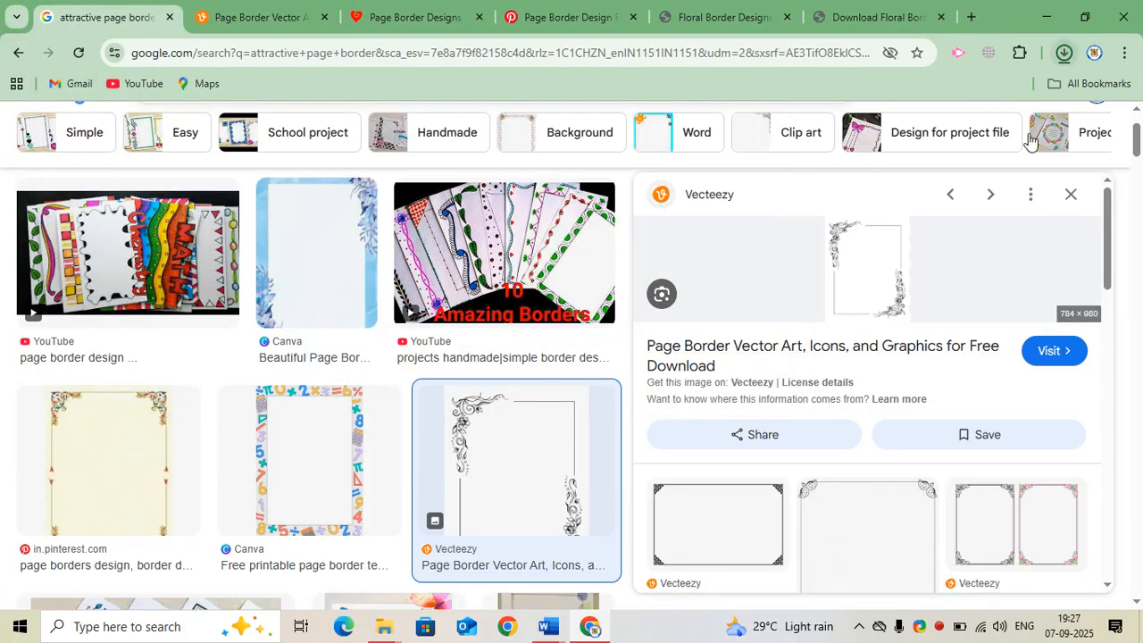
Switch to the Word document and insert the downloaded abc picture from the Downloads folder
mouse_move(551, 630)
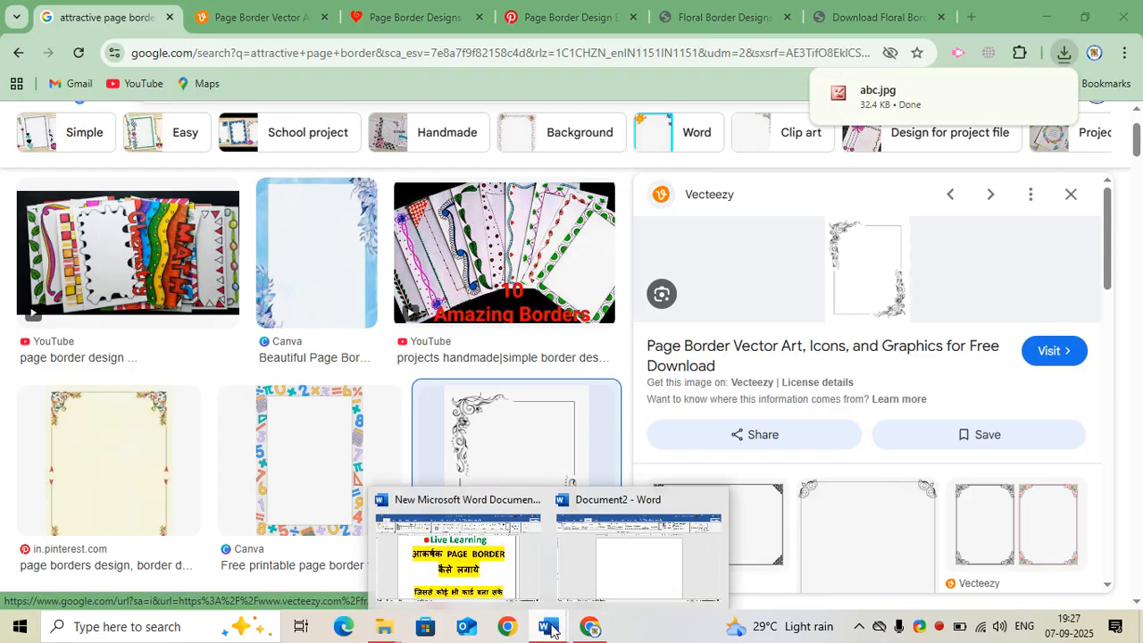
click(628, 566)
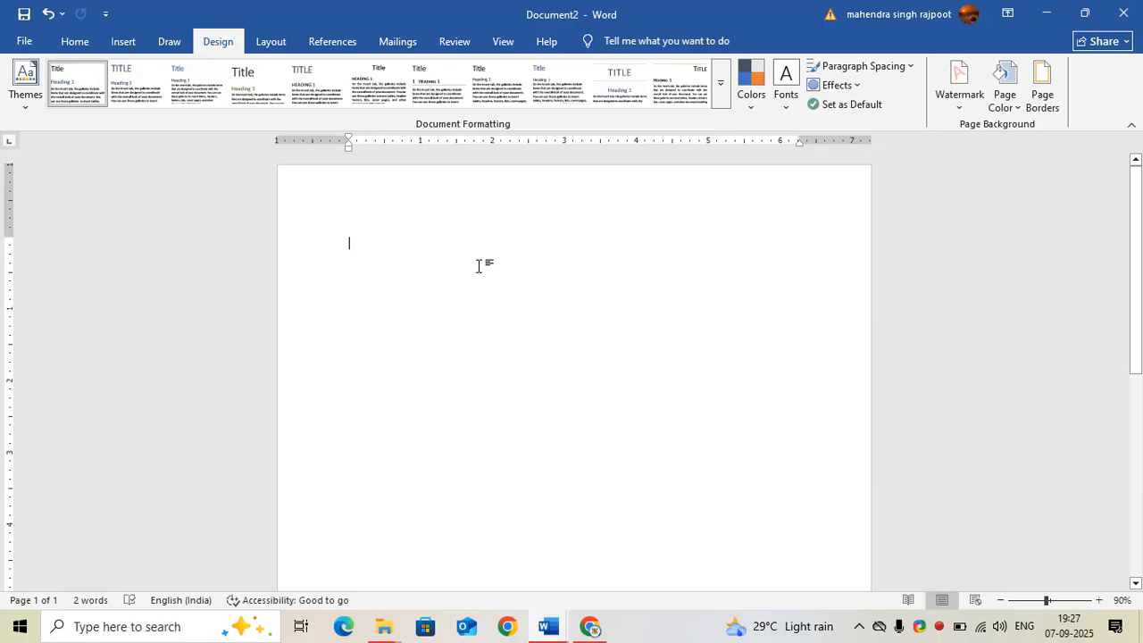
click(123, 42)
click(166, 80)
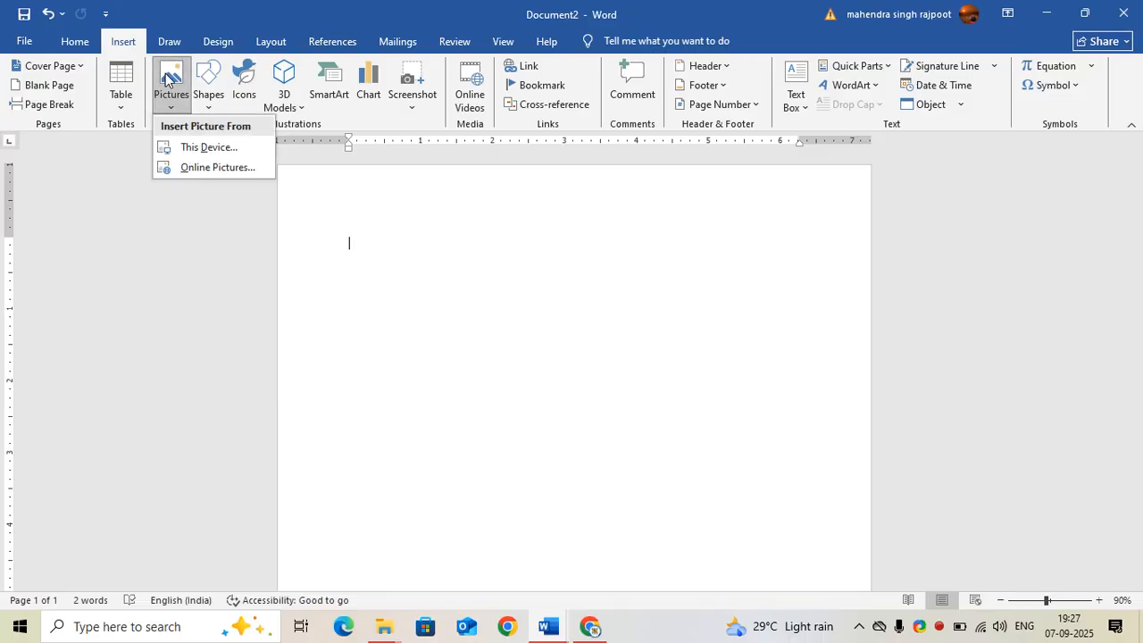
click(183, 146)
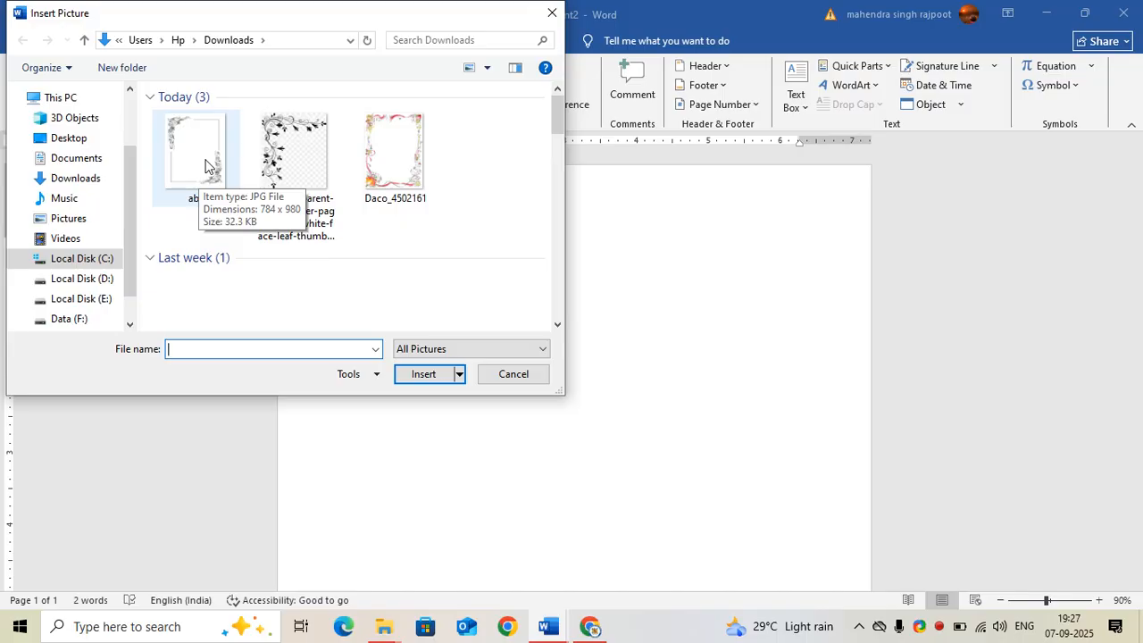
double_click(204, 166)
Set the border picture's text wrapping to In Front of Text
scroll(531, 328, down, 2)
scroll(531, 328, down, 5)
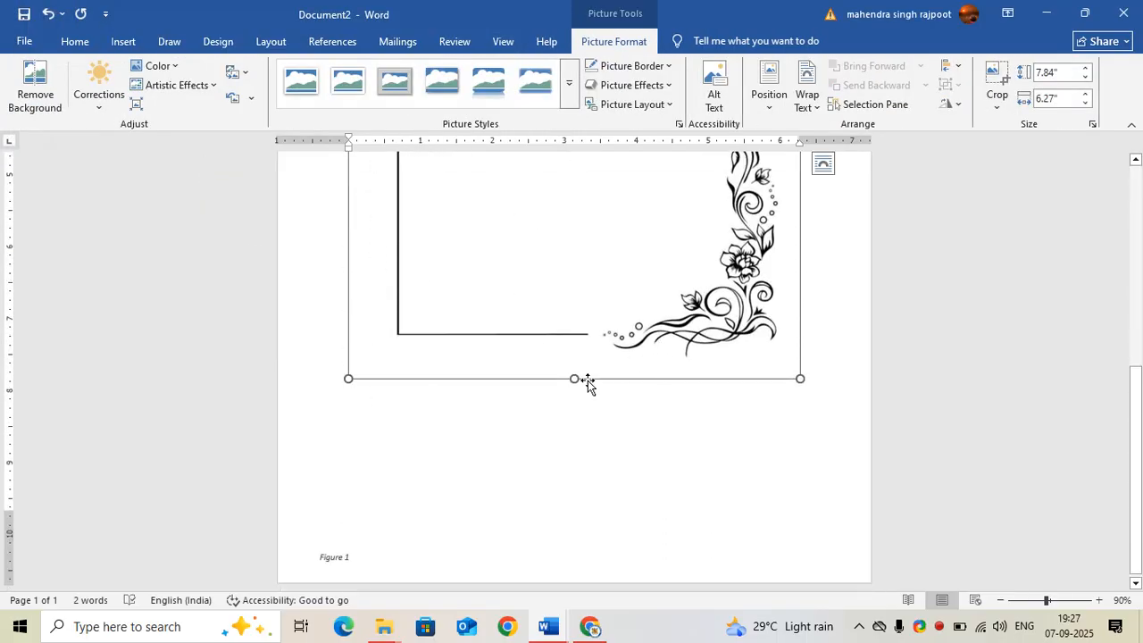
right_click(553, 279)
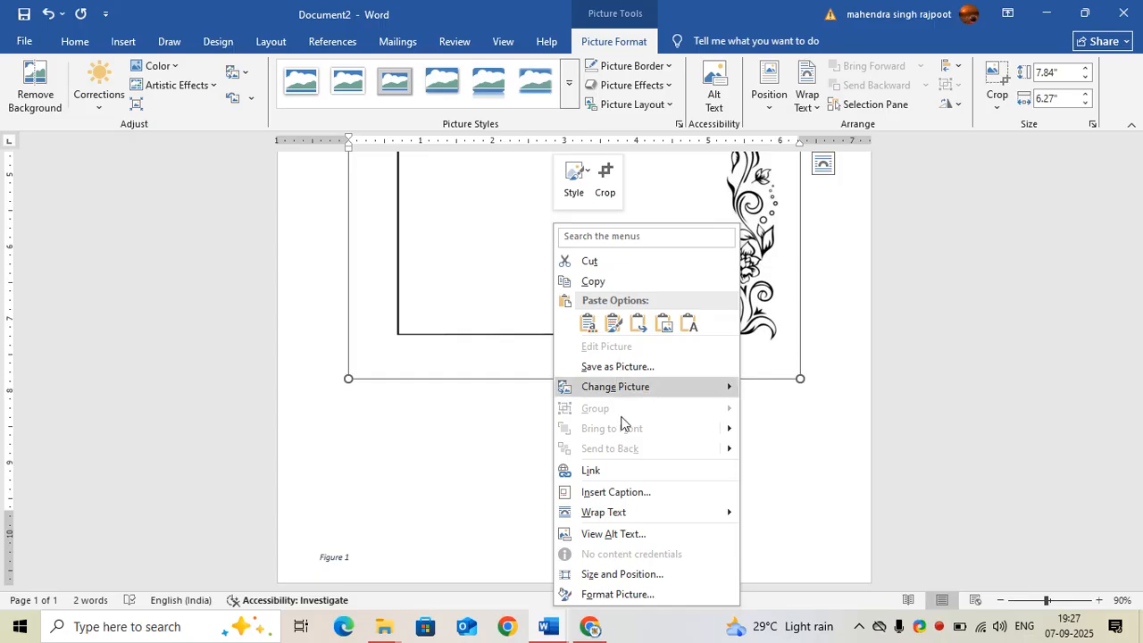
mouse_move(634, 512)
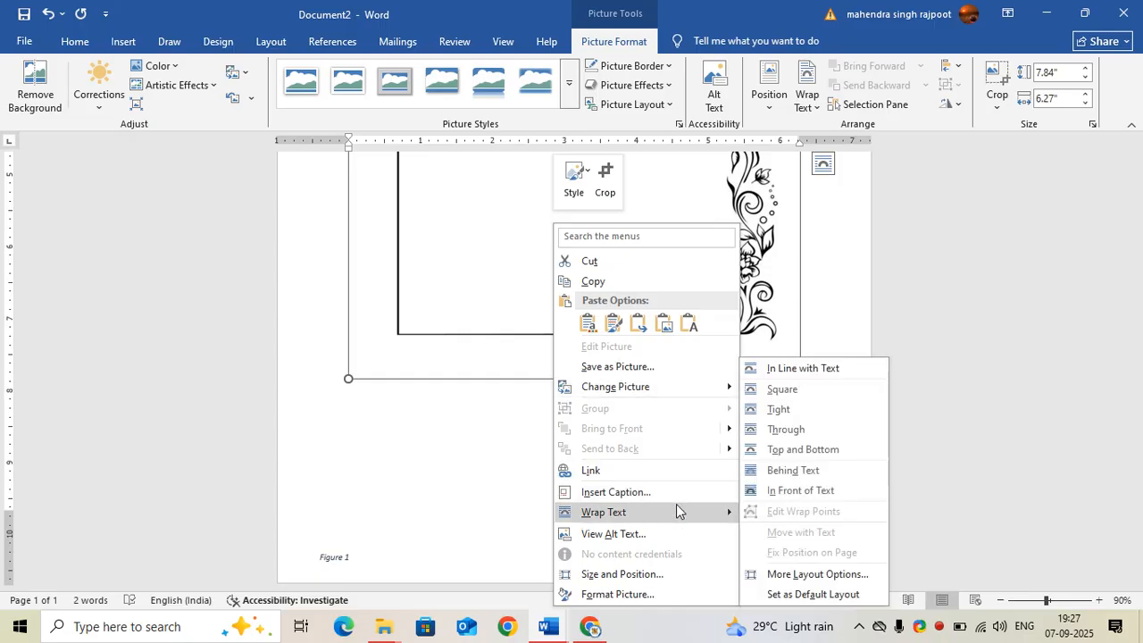
click(769, 497)
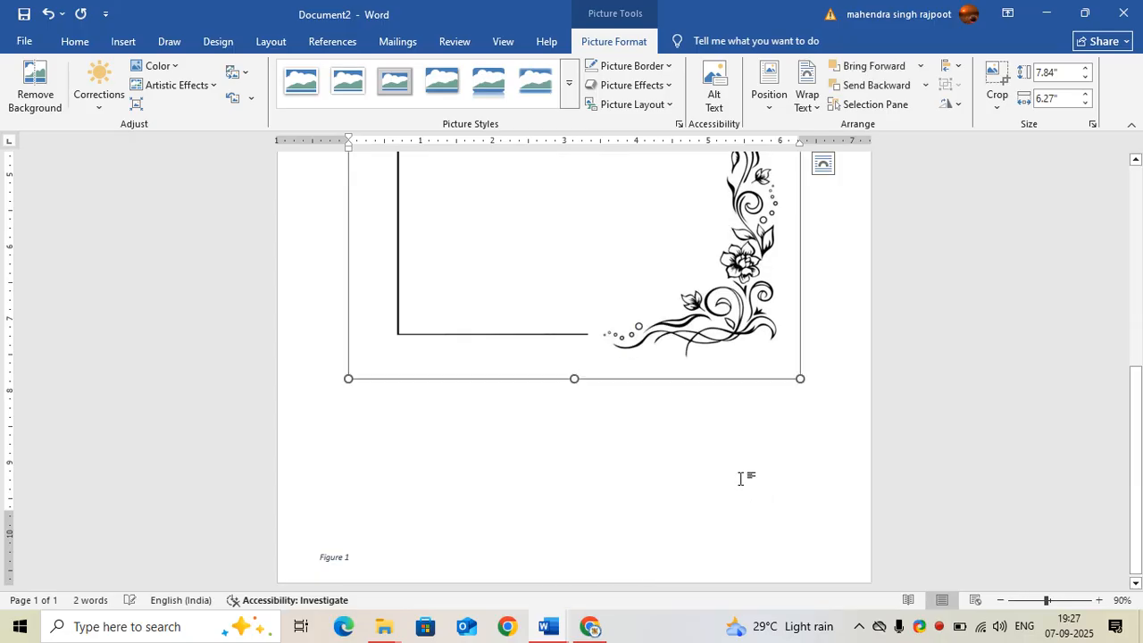
Resize the border picture to cover the whole page, about 11.26 by 7.97 inches
drag(799, 411, 806, 506)
drag(604, 381, 617, 387)
drag(569, 515, 574, 565)
scroll(580, 530, up, 5)
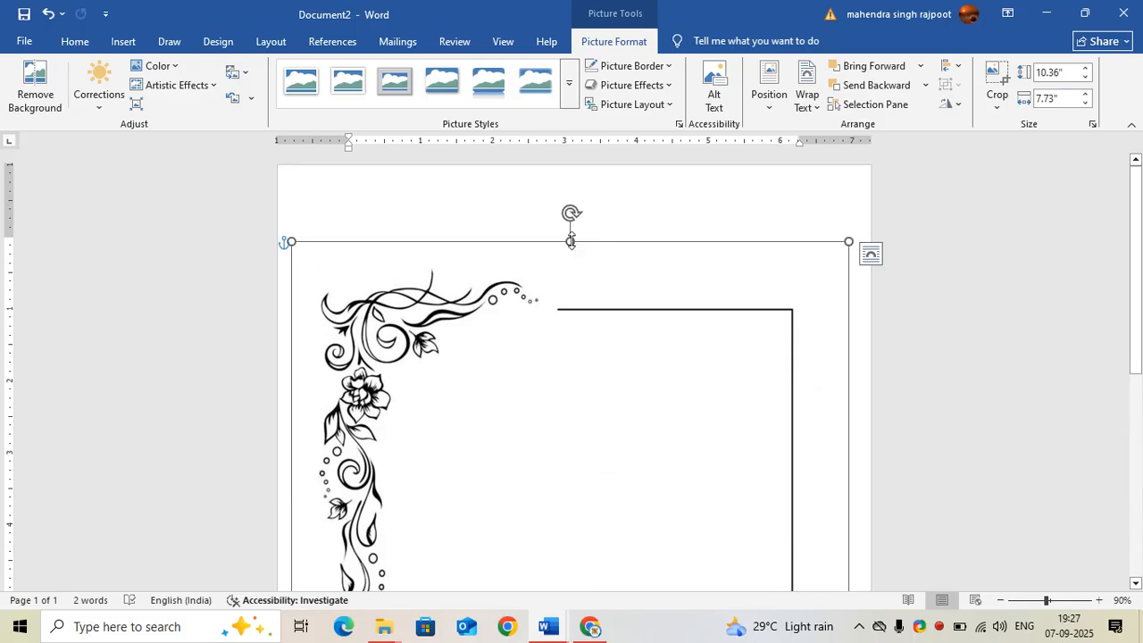
drag(571, 237, 572, 176)
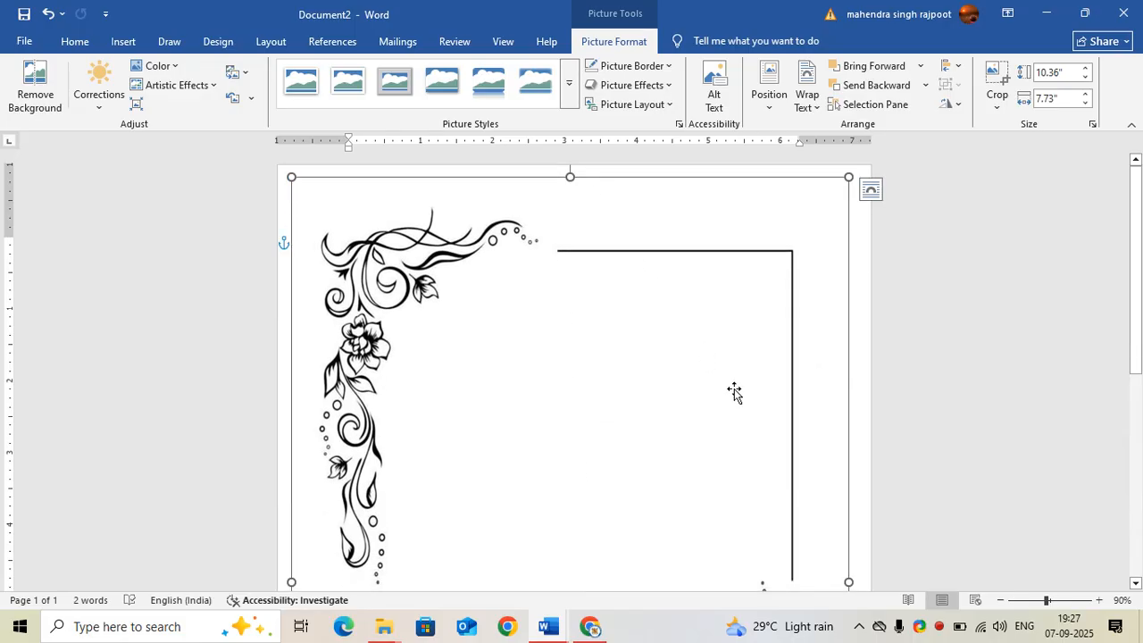
drag(848, 581, 864, 578)
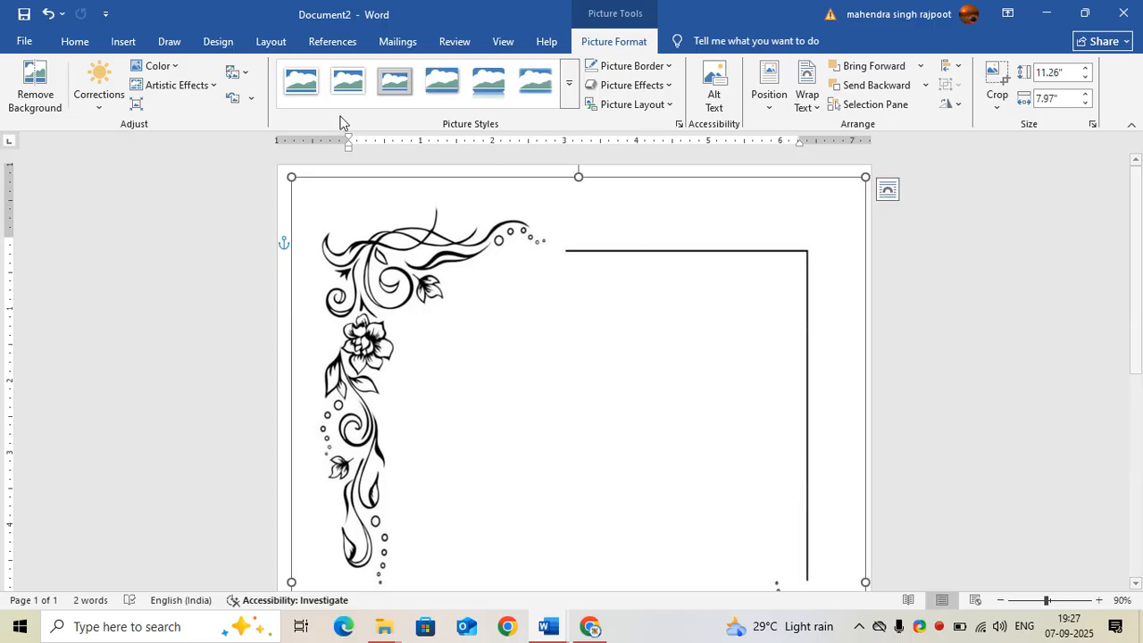
Draw a text box inside the border, about 3.45 by 3.13 inches
click(79, 44)
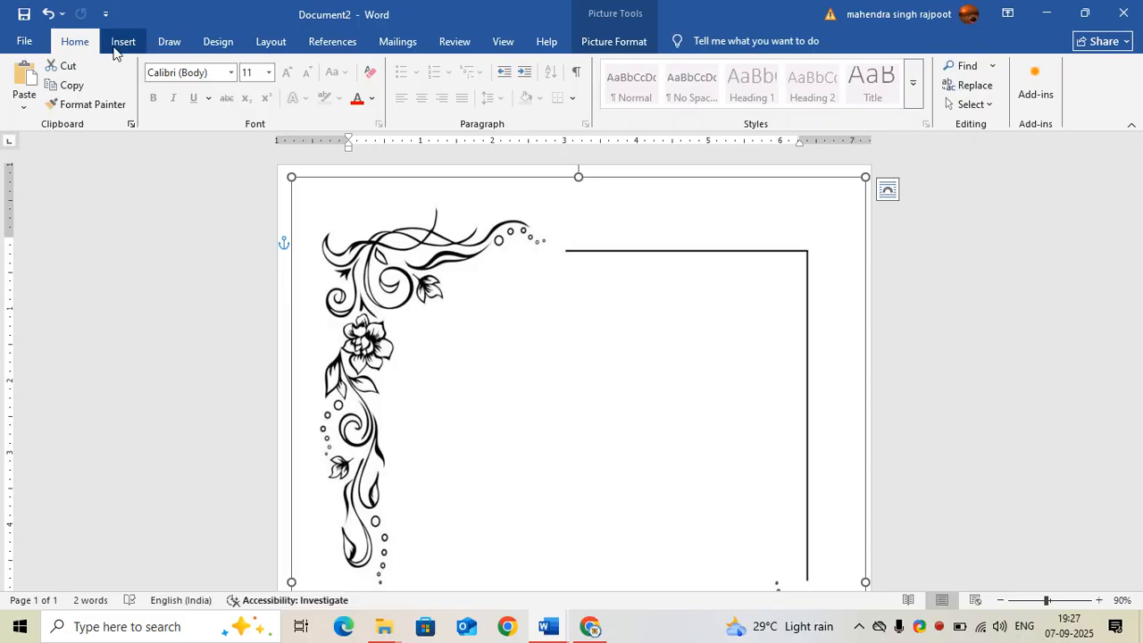
click(123, 42)
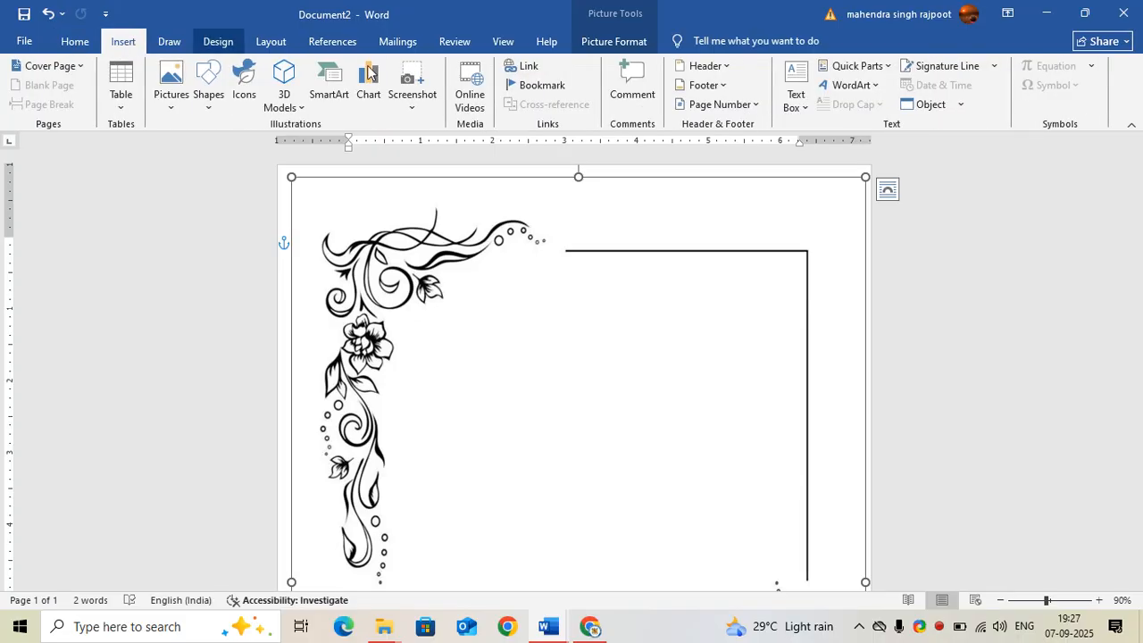
click(790, 105)
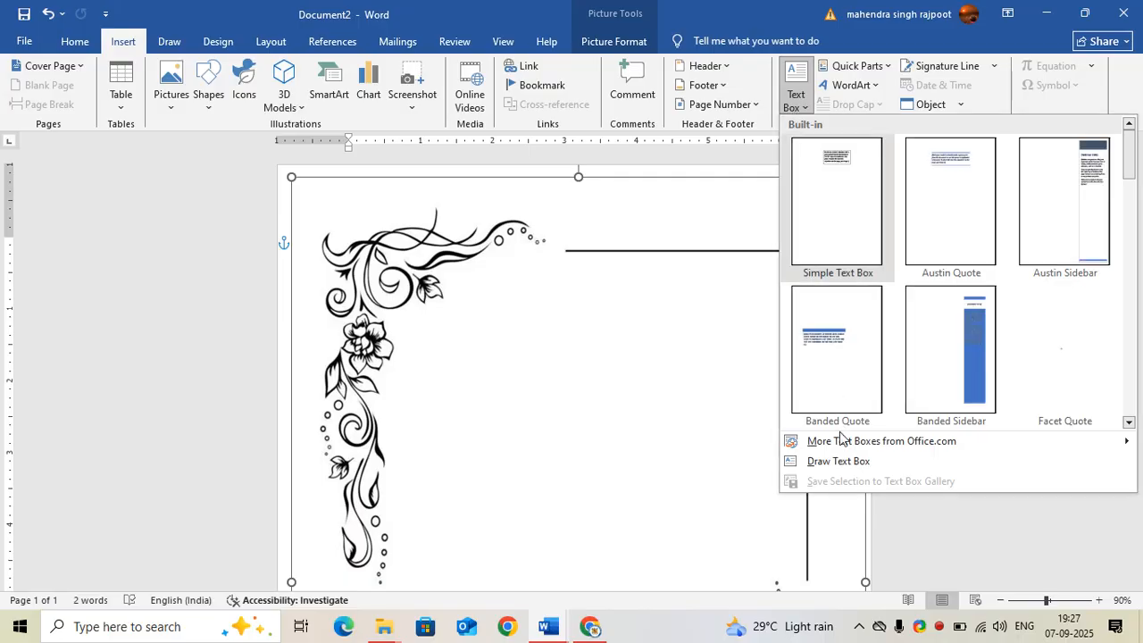
click(828, 463)
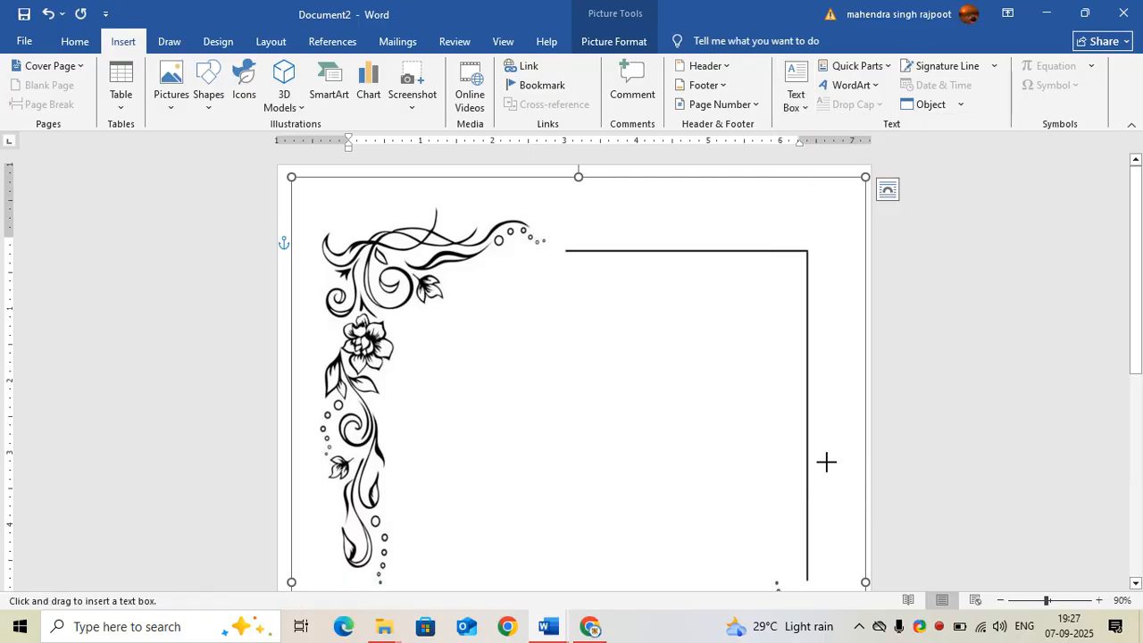
drag(434, 312, 661, 562)
Enlarge the text box to fill the inner frame, about 7.5 by 4.5 inches
scroll(648, 508, down, 3)
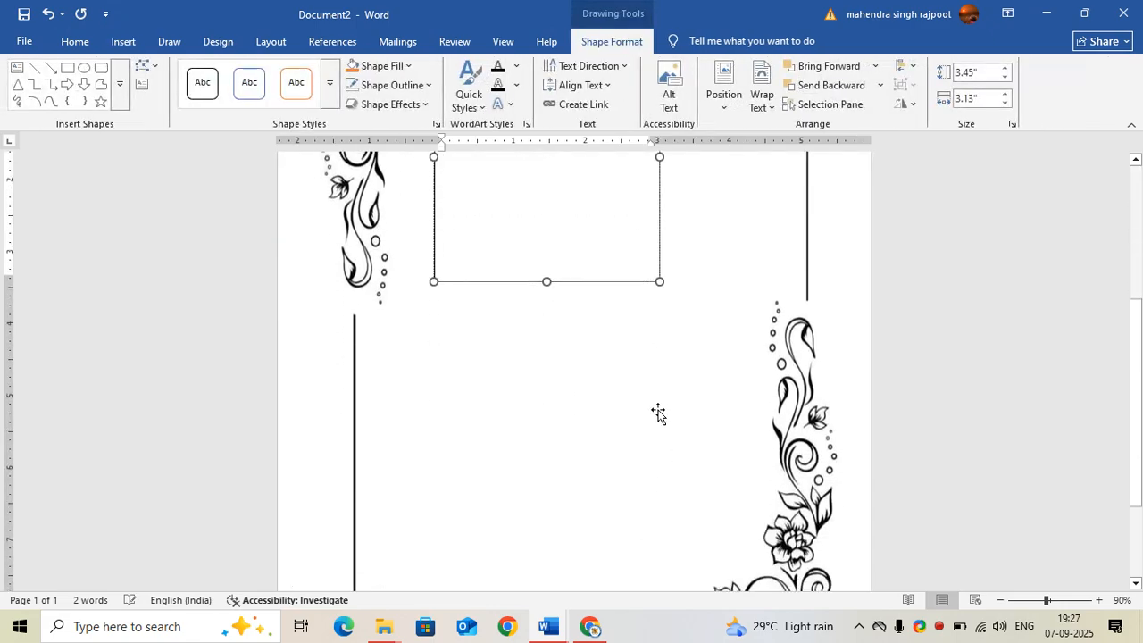
drag(658, 280, 757, 555)
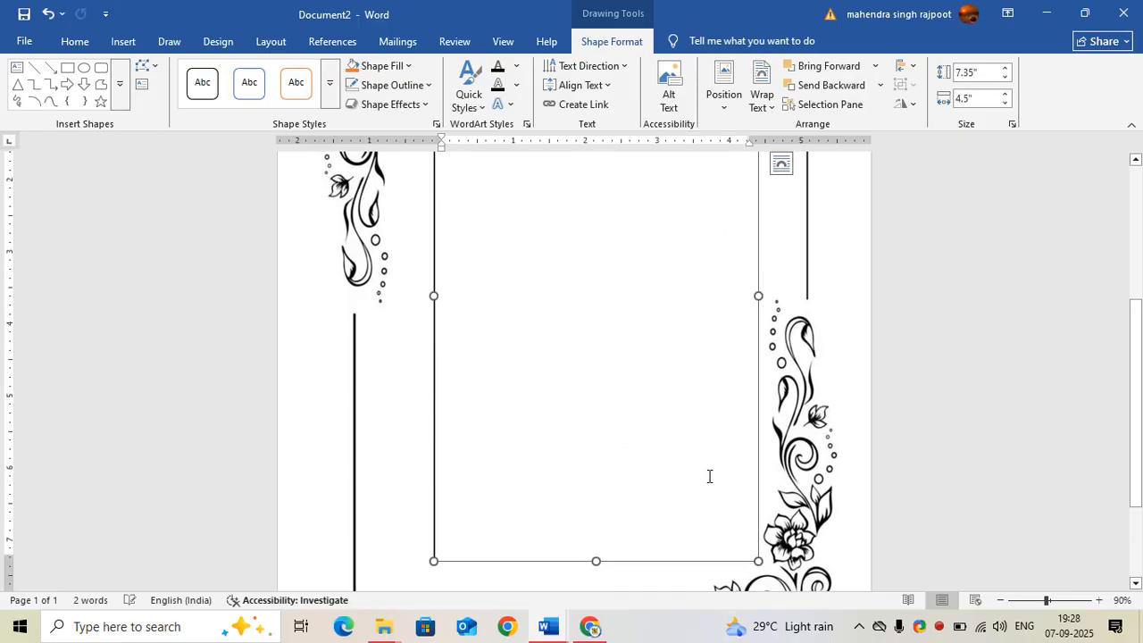
scroll(712, 477, up, 4)
scroll(667, 405, up, 1)
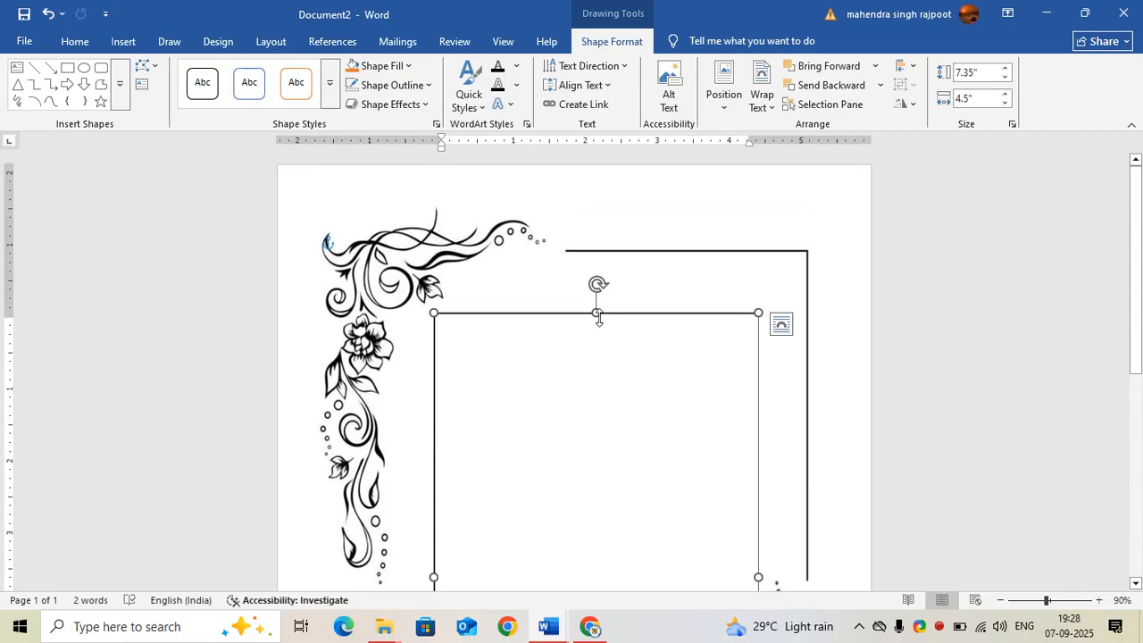
drag(597, 312, 594, 301)
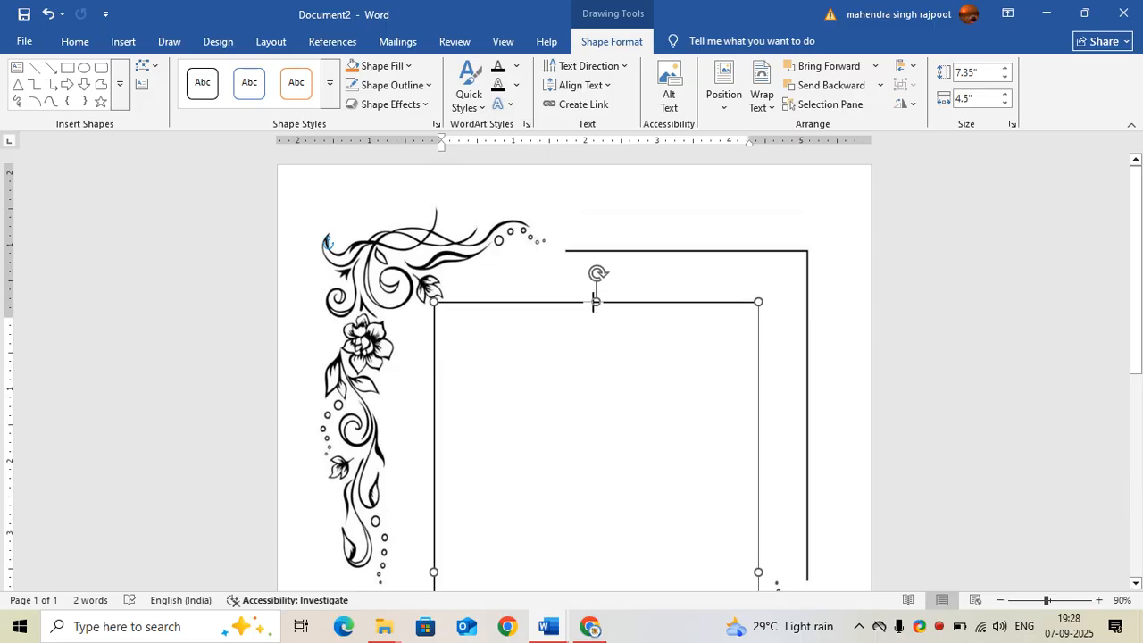
scroll(726, 482, down, 3)
scroll(631, 419, down, 3)
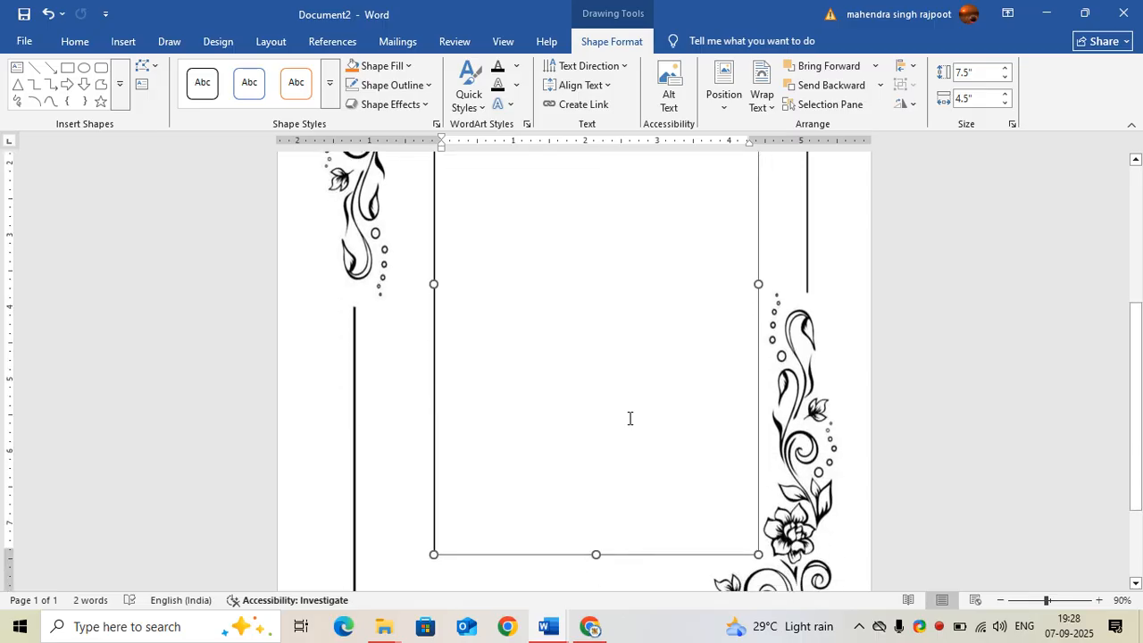
right_click(561, 315)
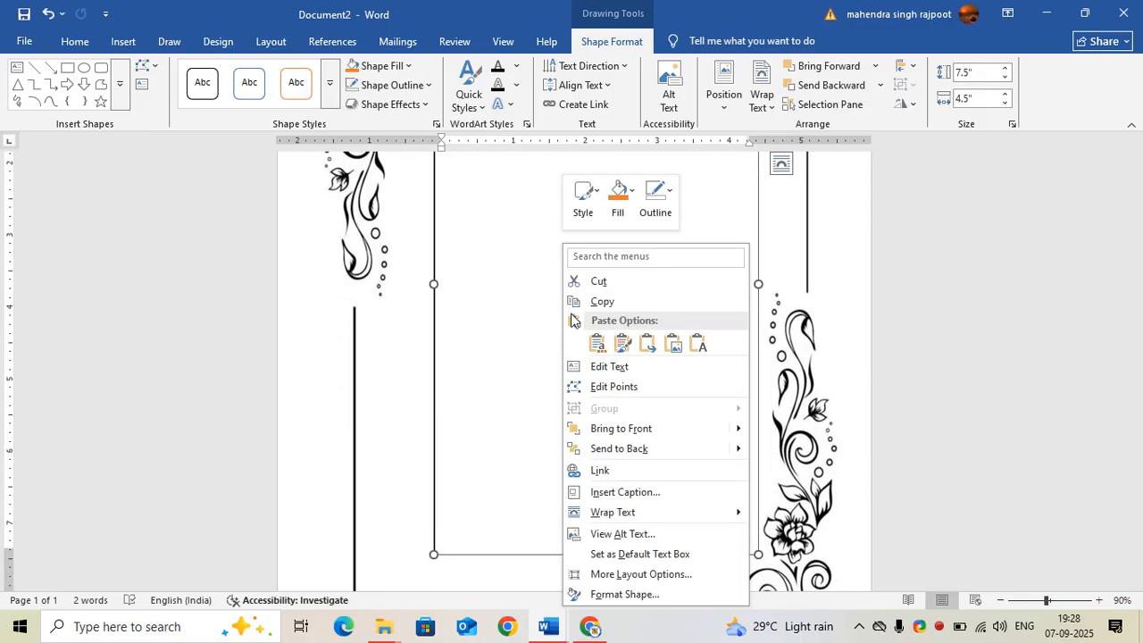
click(521, 363)
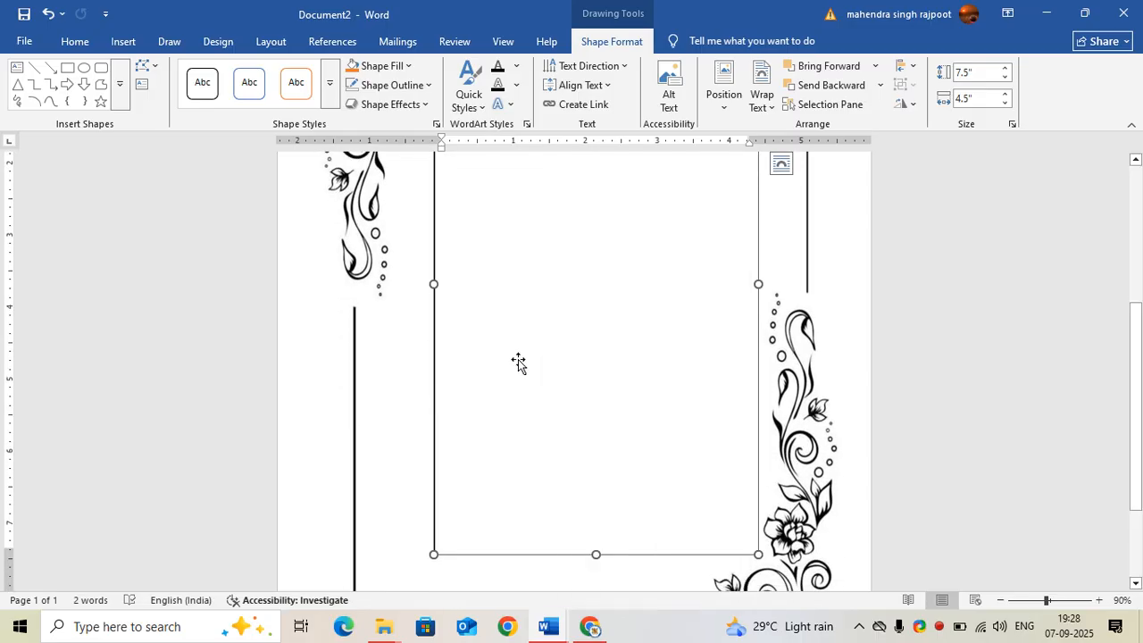
right_click(520, 291)
scroll(516, 322, up, 3)
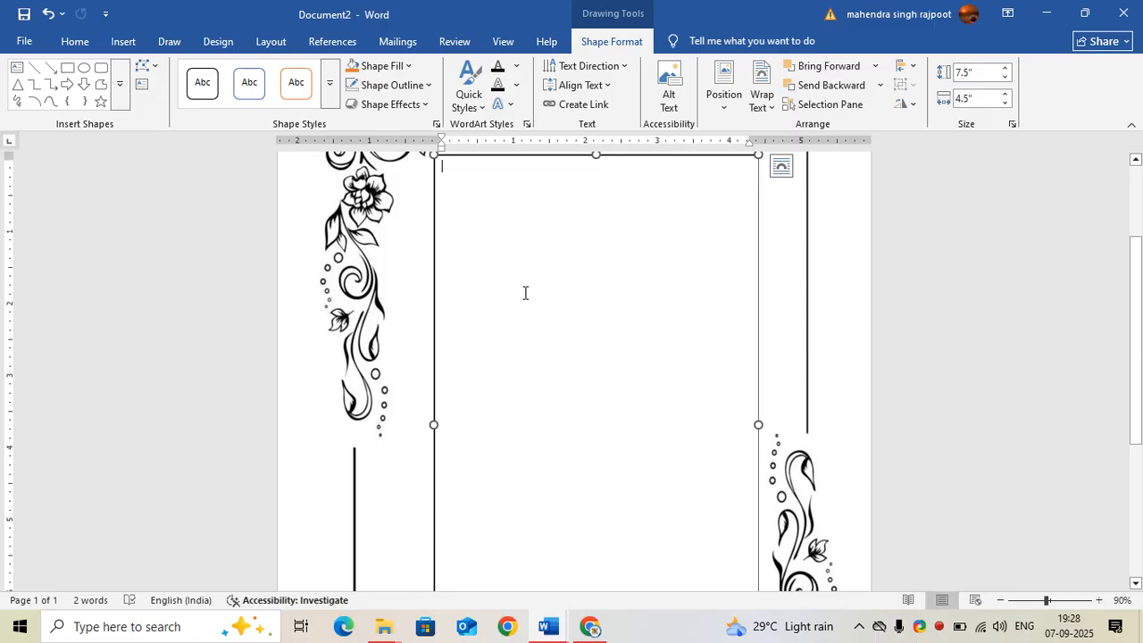
scroll(526, 293, up, 2)
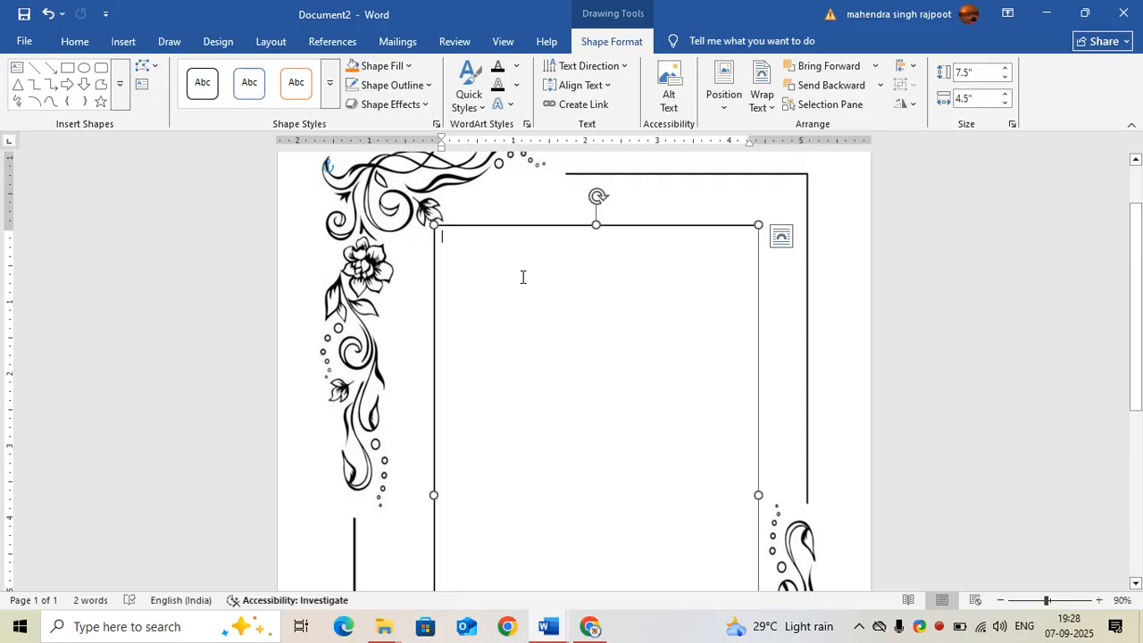
Type the heading Invitation Letter at the top of the text box, replacing the misspelled word
click(522, 277)
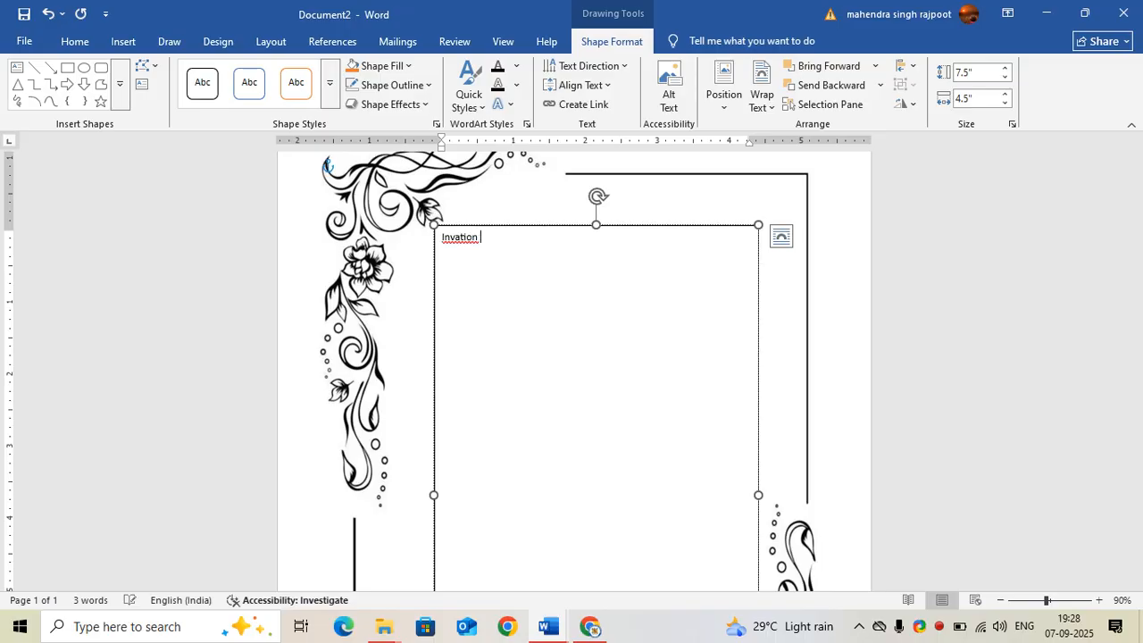
right_click(451, 243)
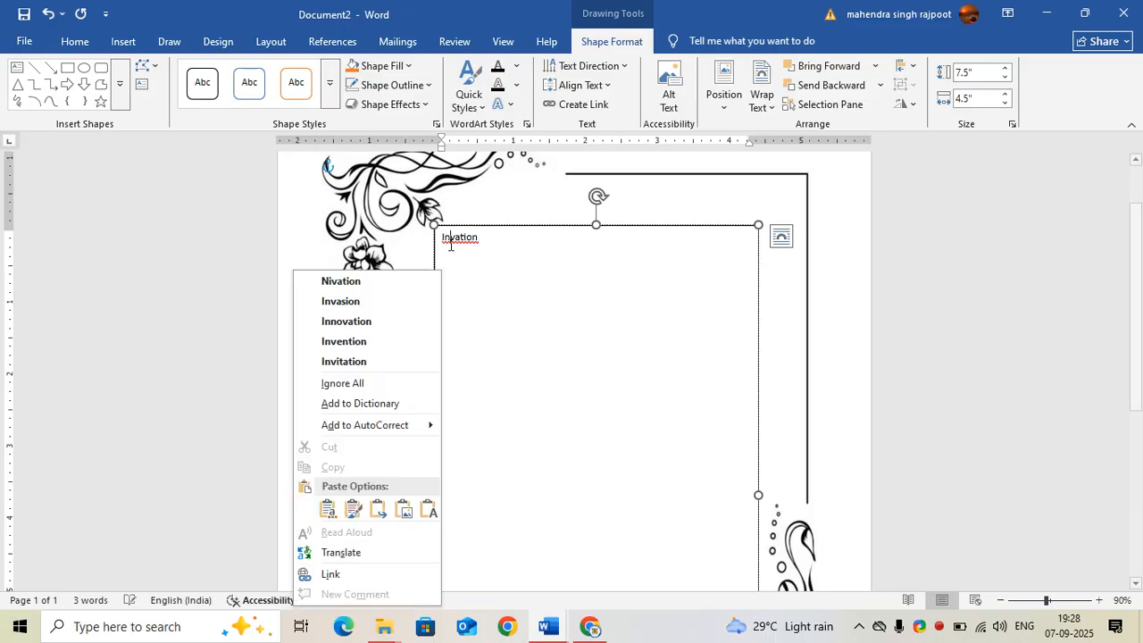
click(395, 321)
drag(494, 247, 441, 243)
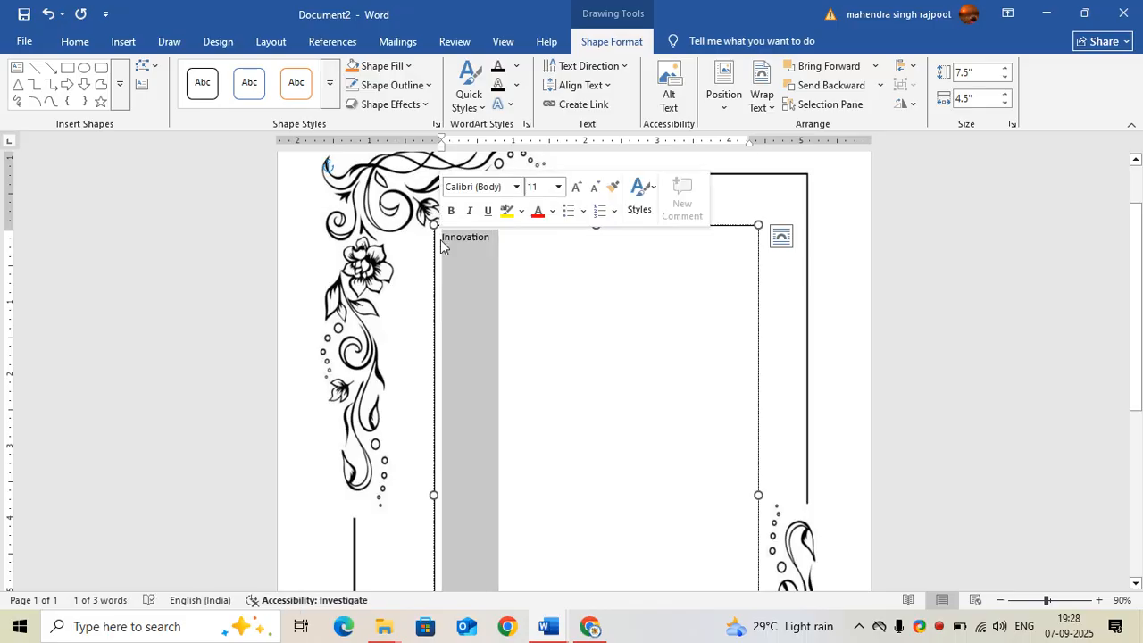
key(BackSpace)
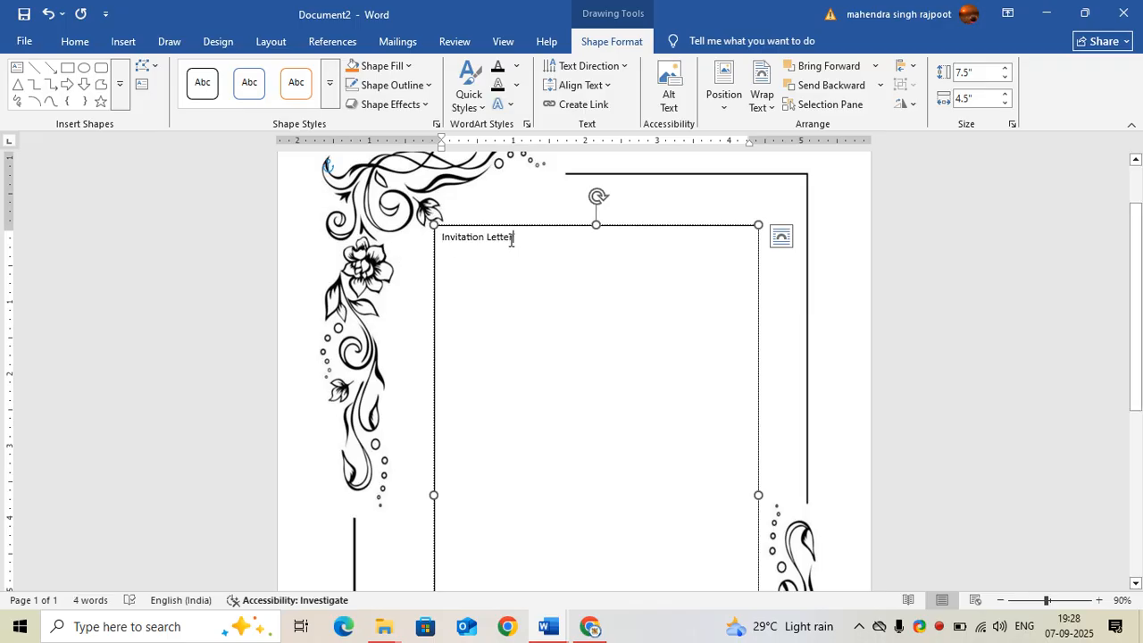
Center the Invitation Letter heading and set its font to Algerian
drag(493, 243, 451, 240)
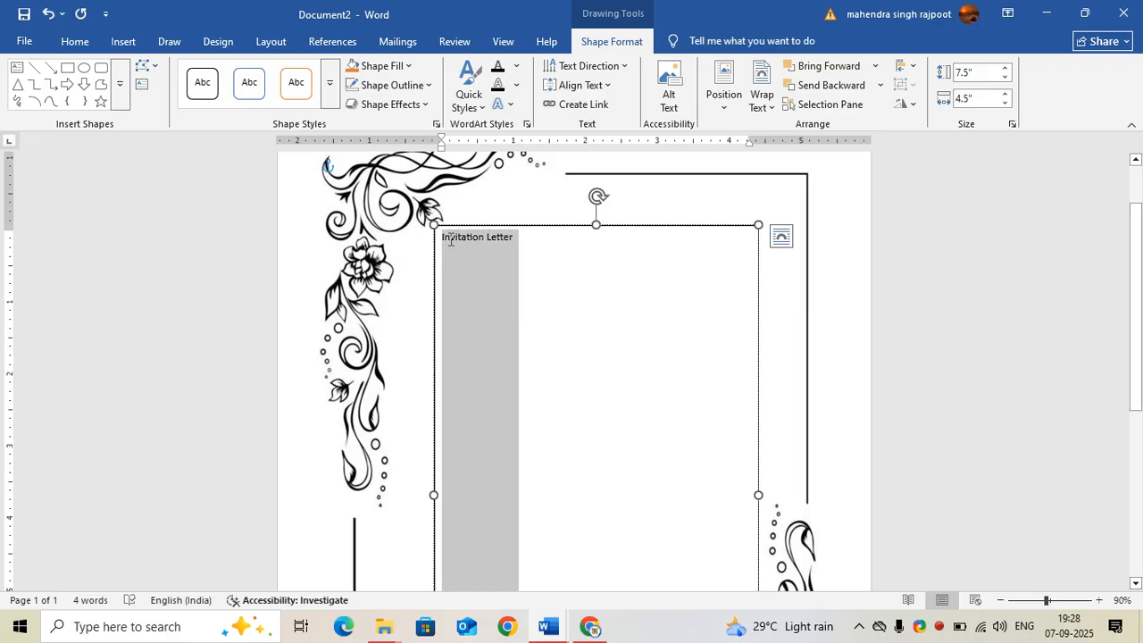
click(75, 41)
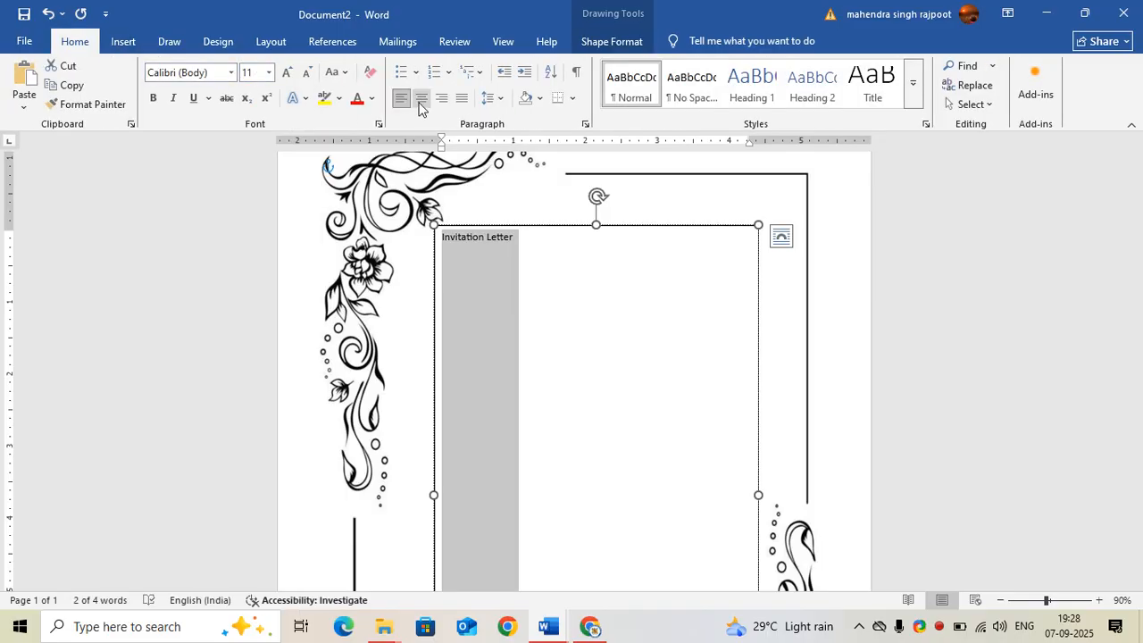
click(421, 99)
click(232, 75)
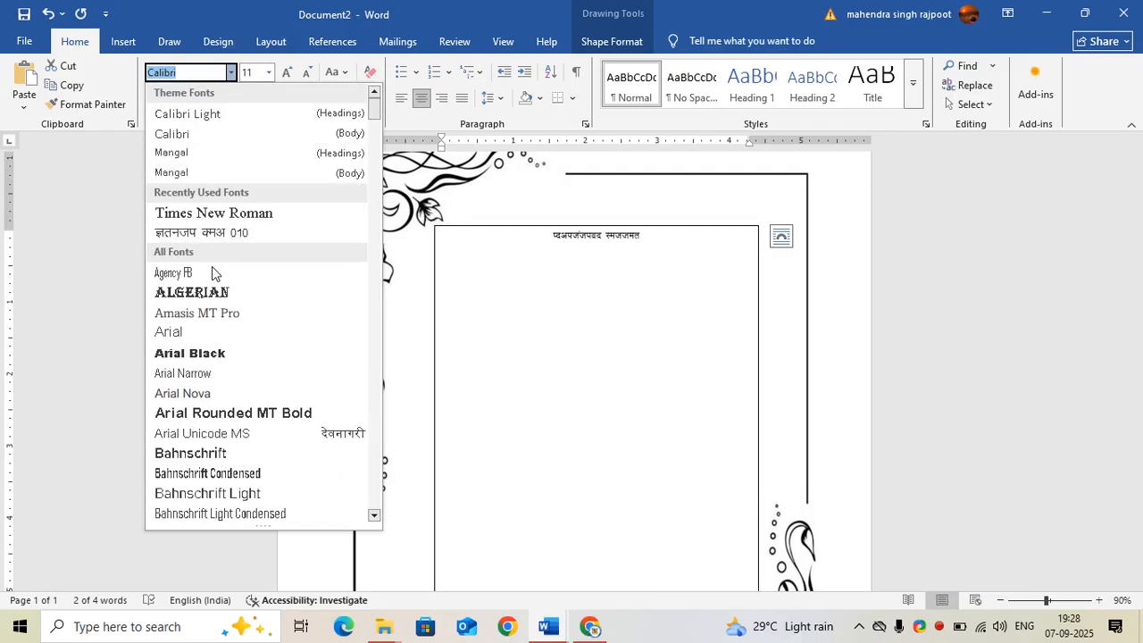
click(214, 293)
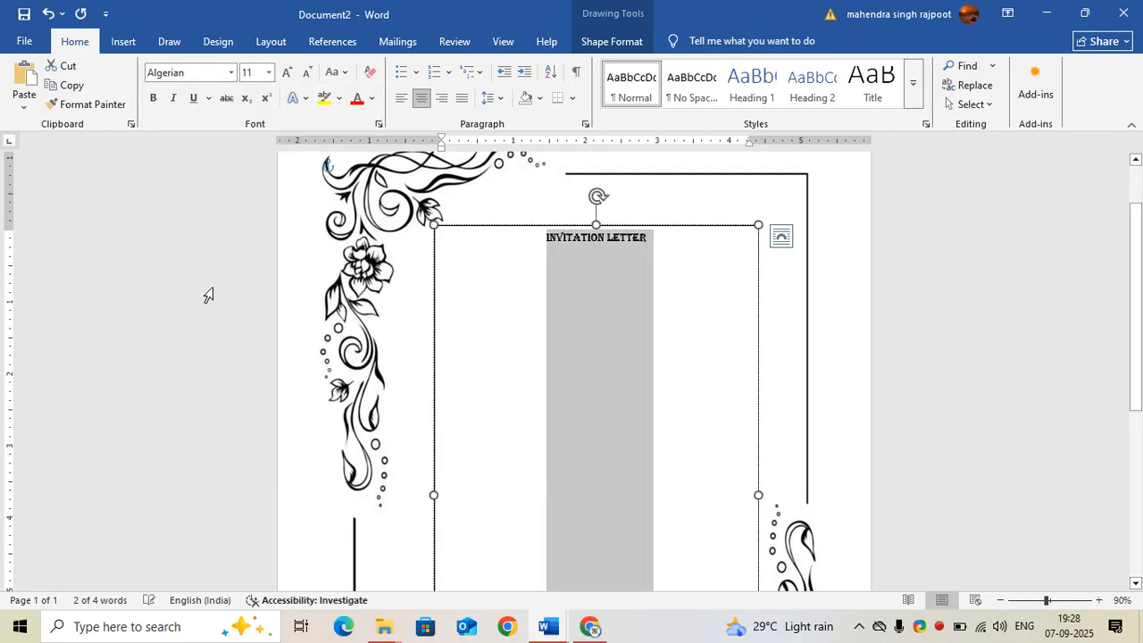
Set the heading's font size to 20 and colour it red
click(268, 77)
click(248, 220)
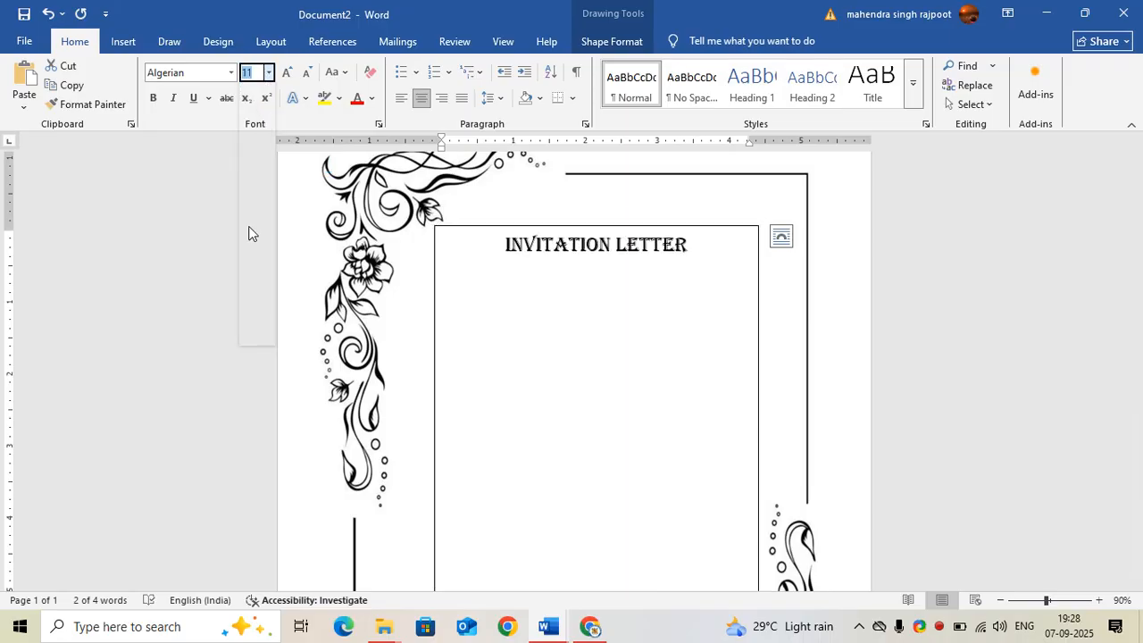
click(358, 98)
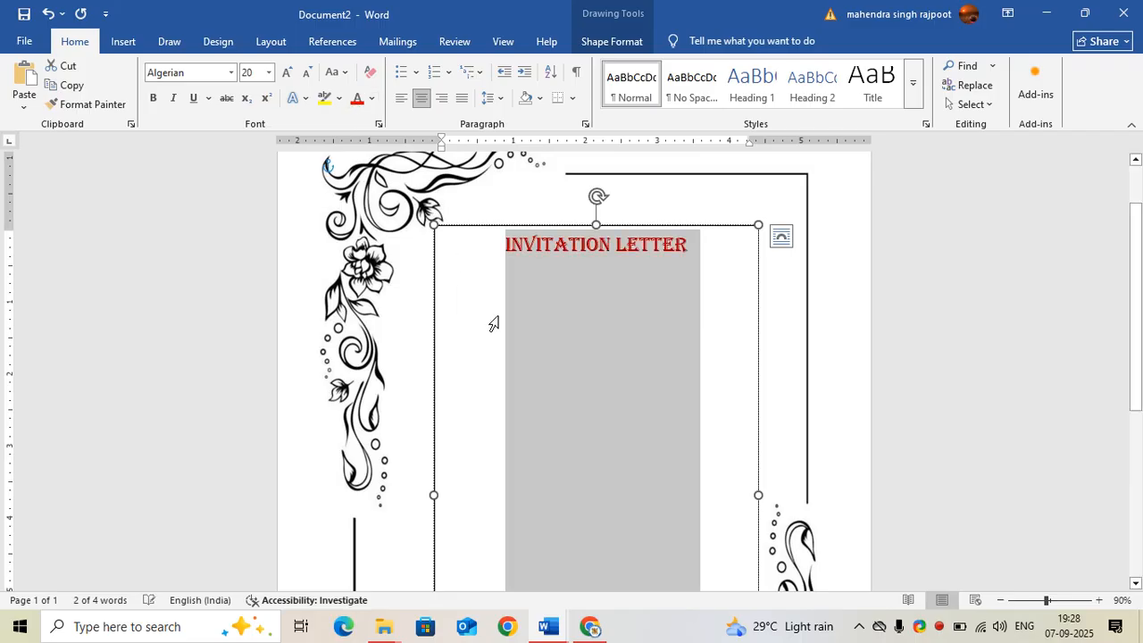
click(649, 383)
scroll(682, 414, down, 4)
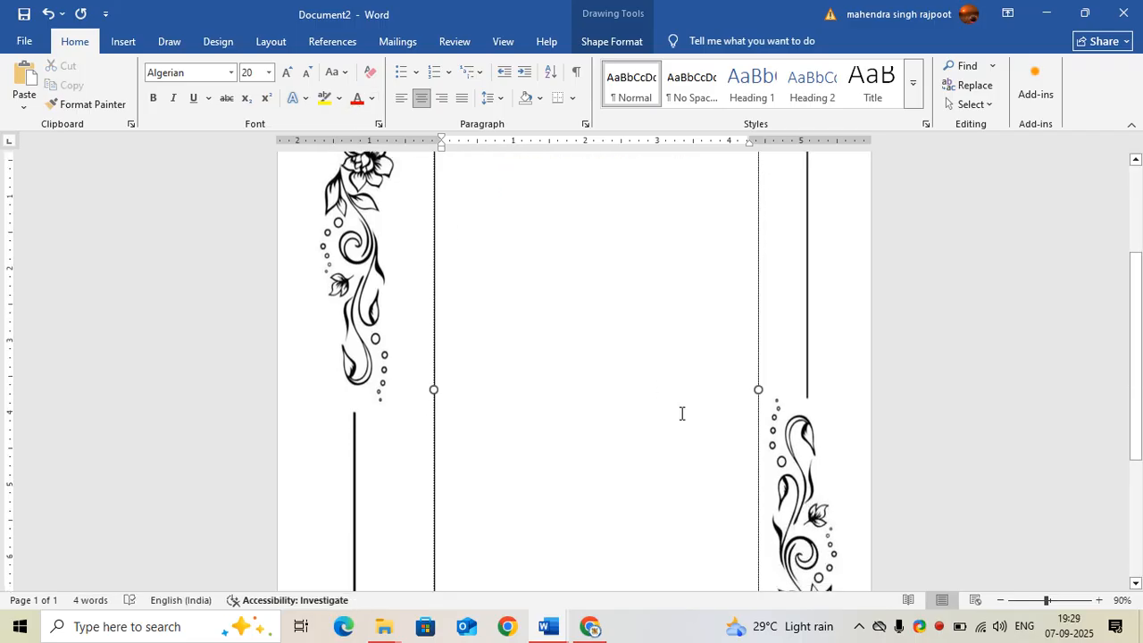
Remove the outline from the Invitation Letter text box so it blends into the border
scroll(684, 424, up, 5)
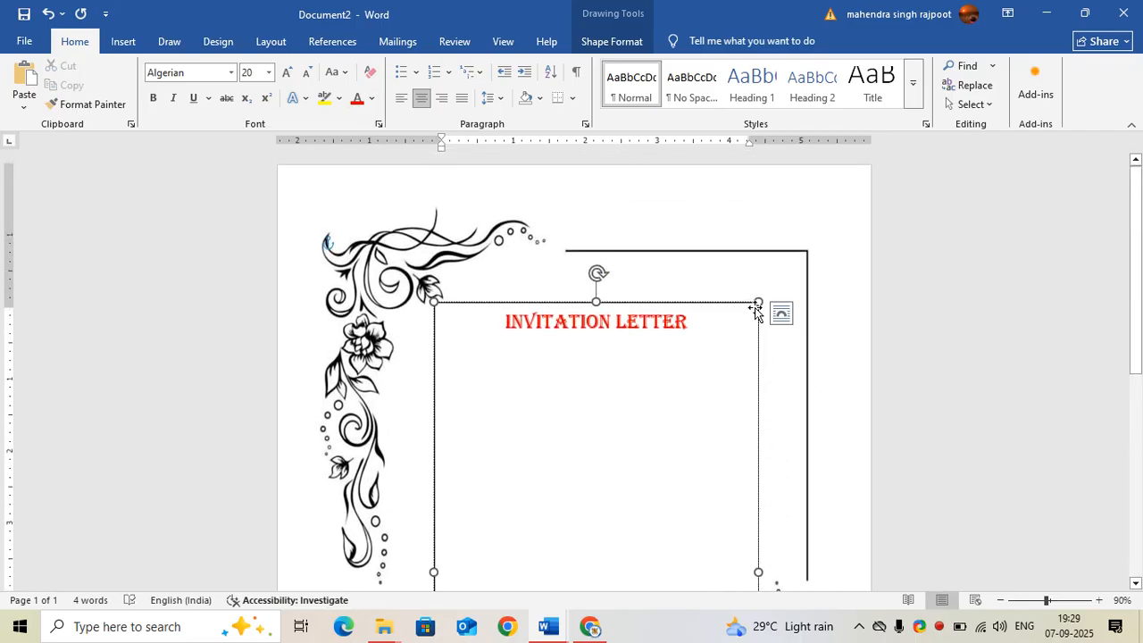
click(599, 41)
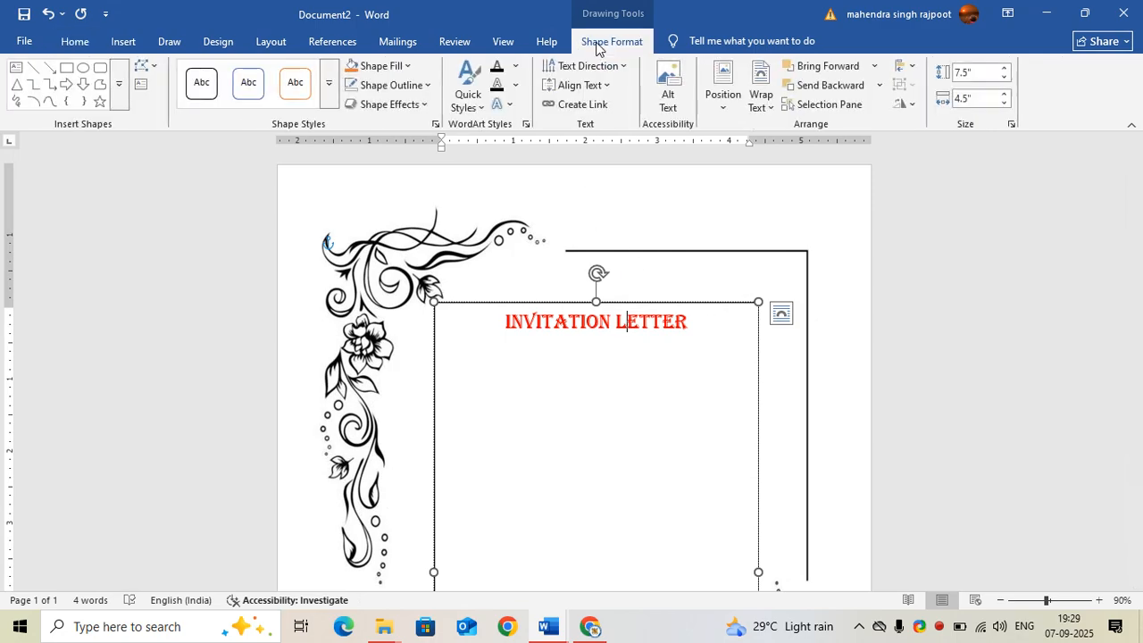
click(427, 85)
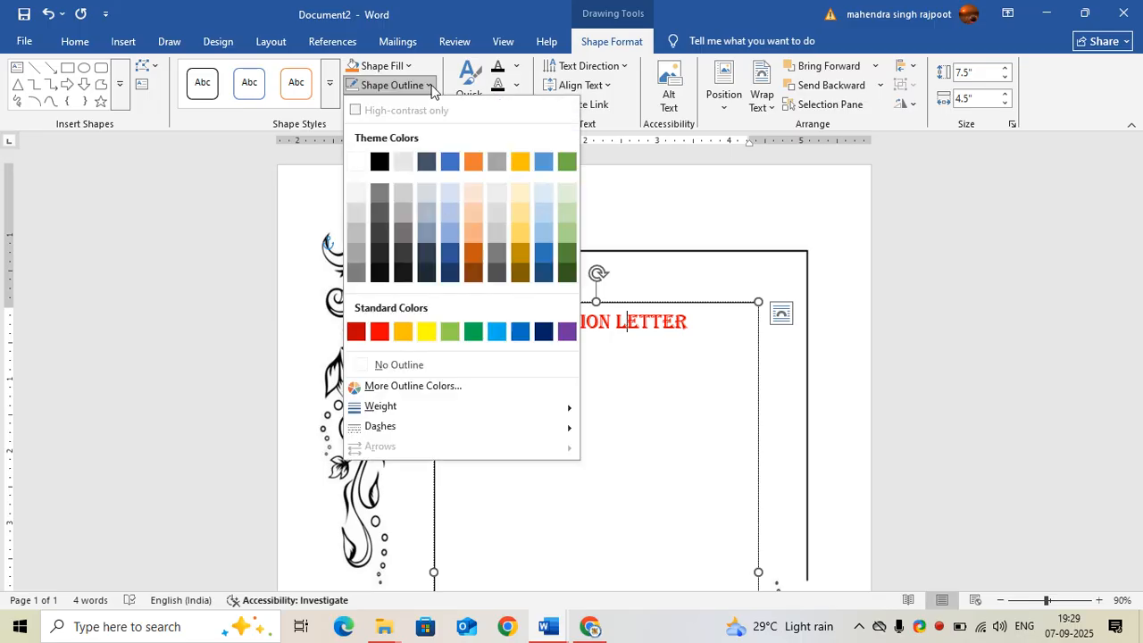
click(403, 364)
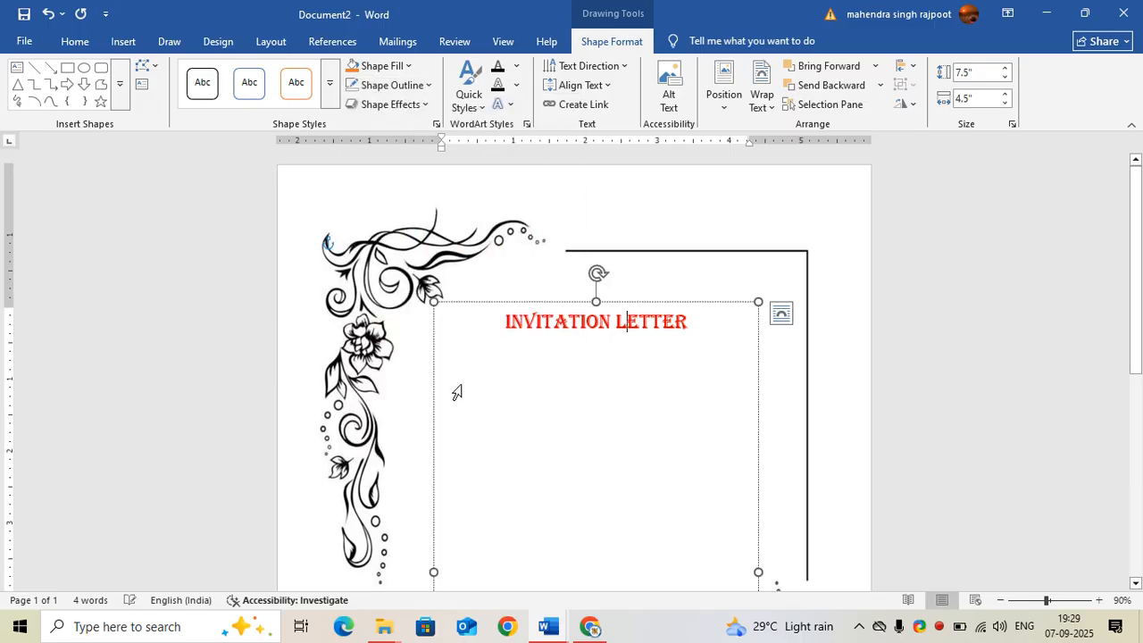
click(774, 395)
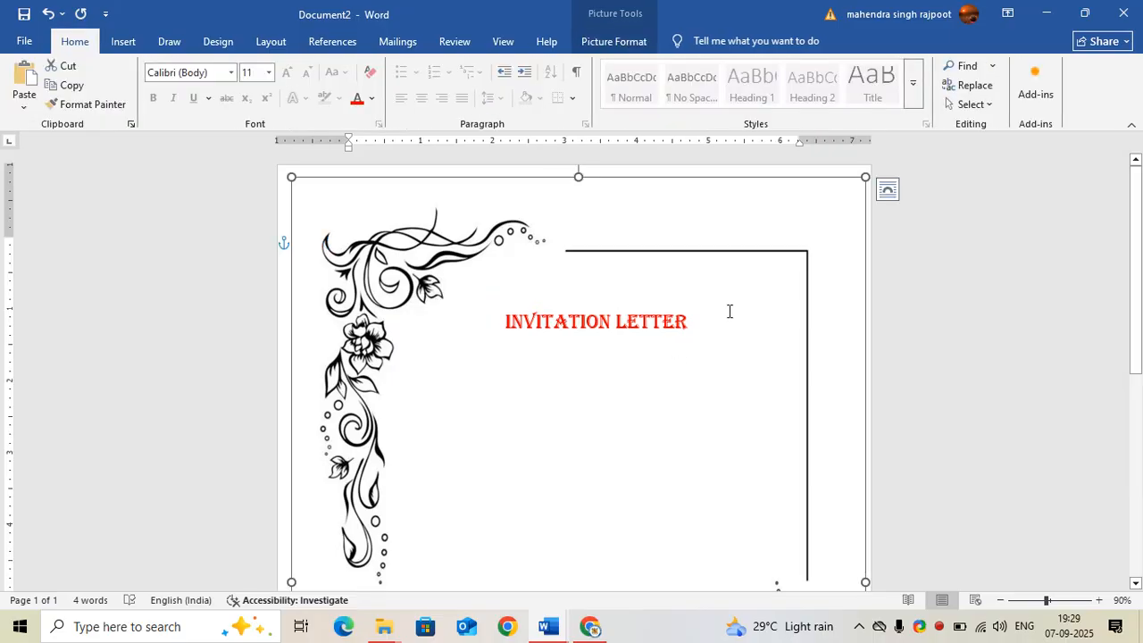
scroll(633, 327, down, 8)
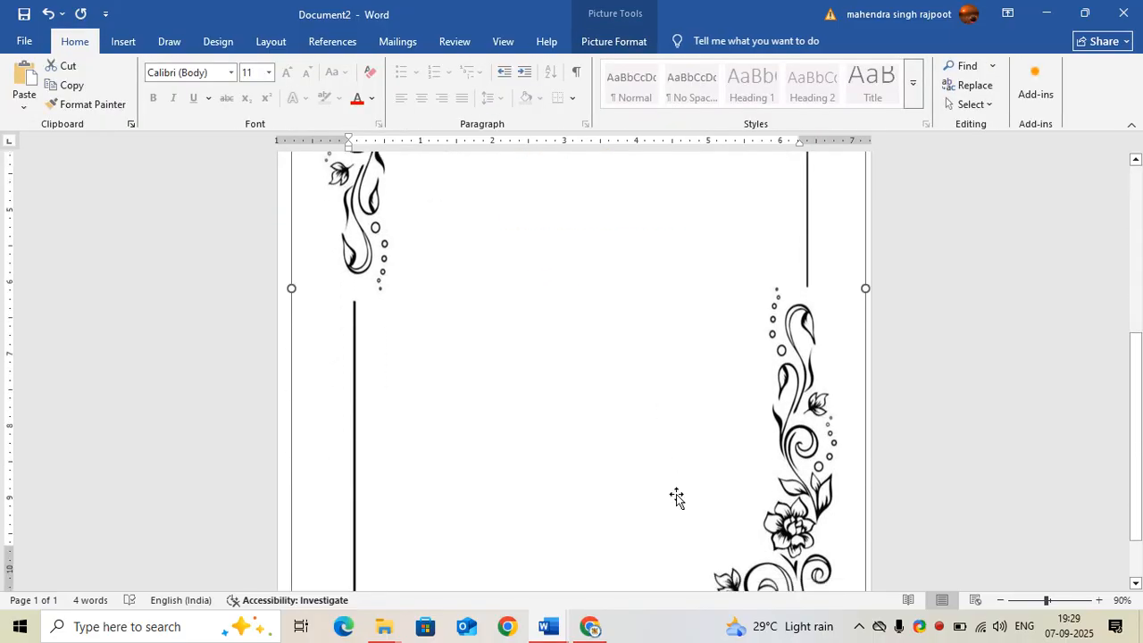
scroll(612, 428, up, 6)
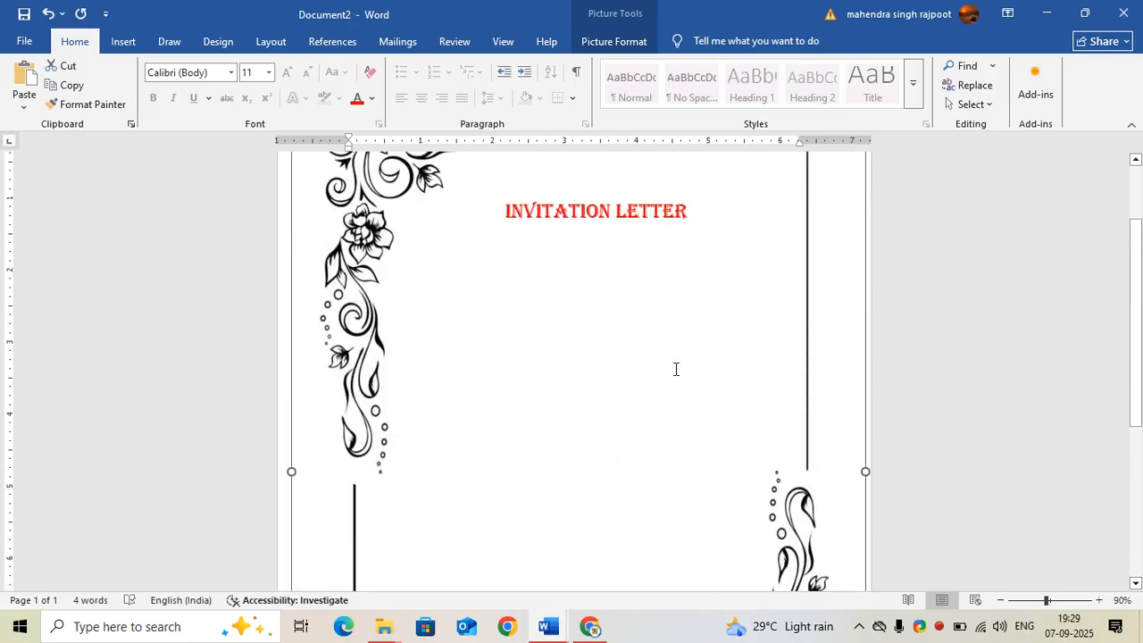
scroll(563, 507, up, 3)
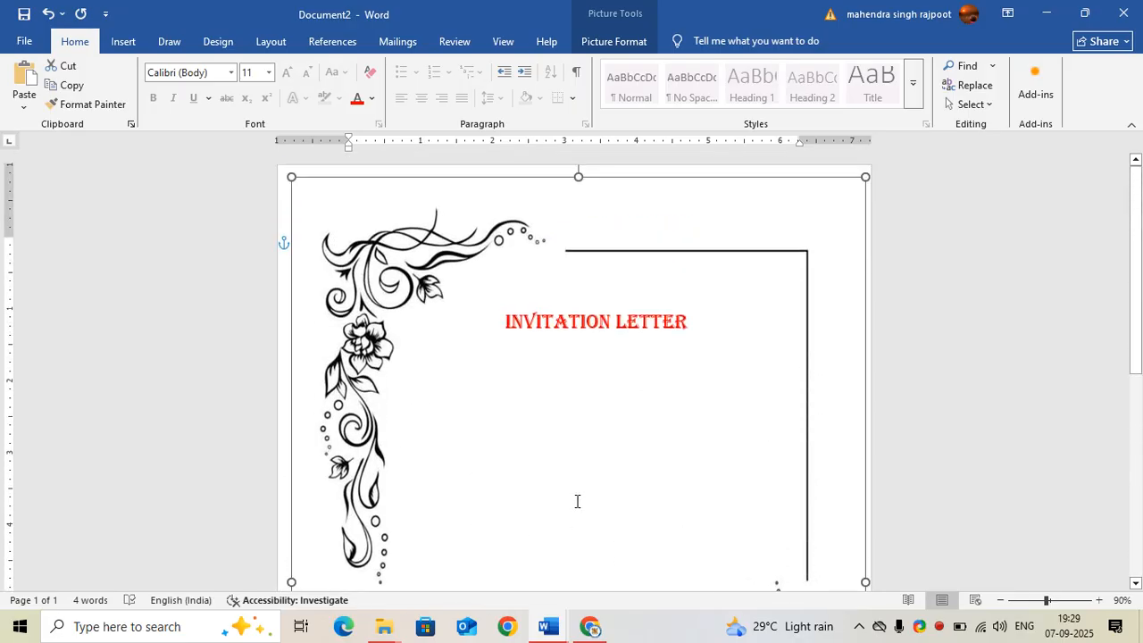